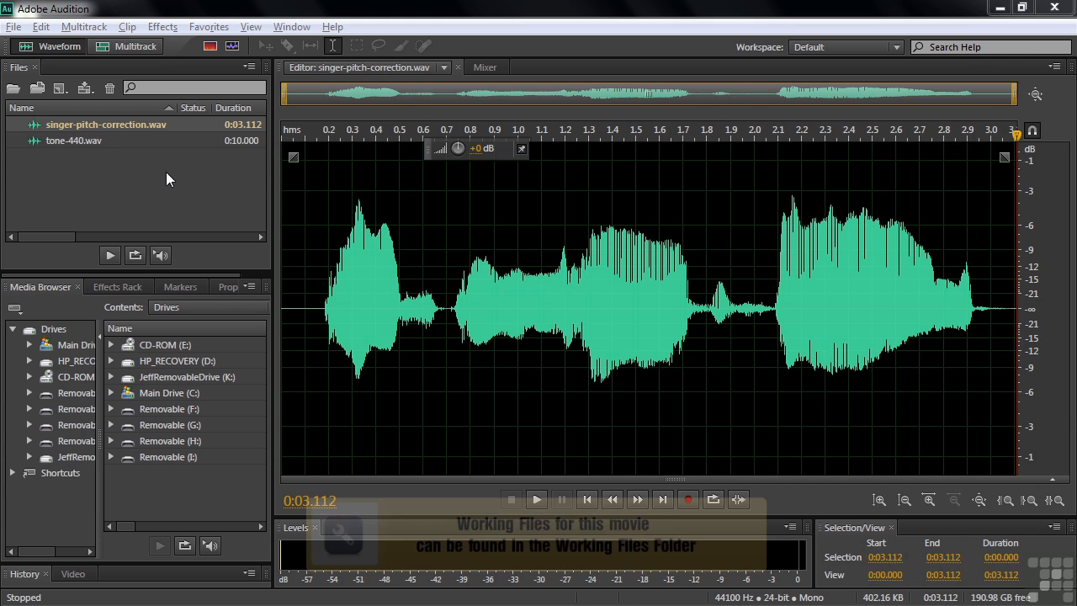
- Browse the demo files folder and the Just Too Hard to Find music folder for audio files without opening any
click(80, 176)
key(ctrl+o)
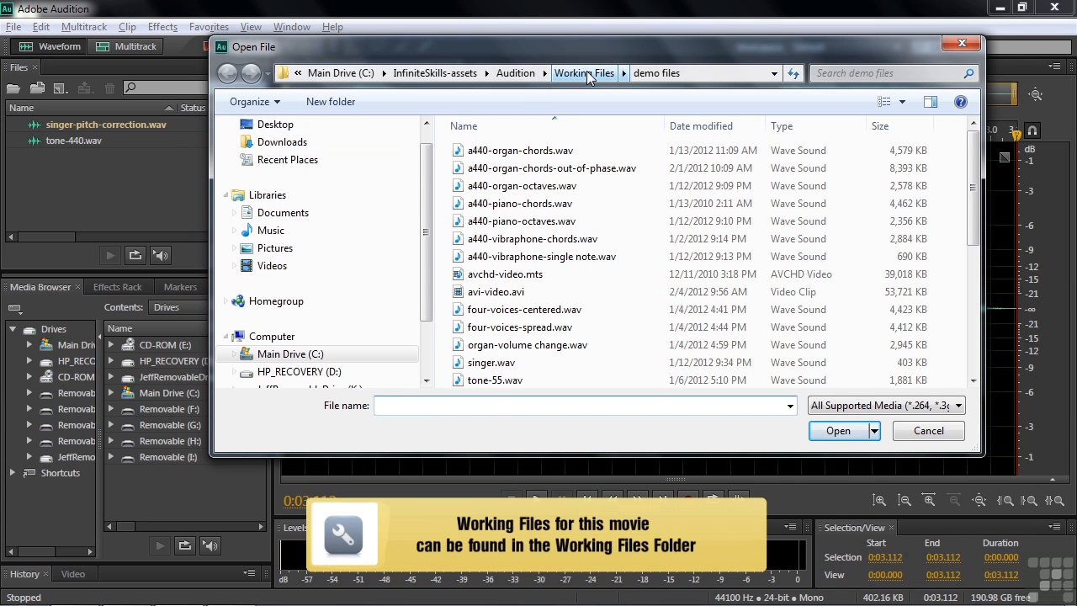
drag(973, 194, 976, 250)
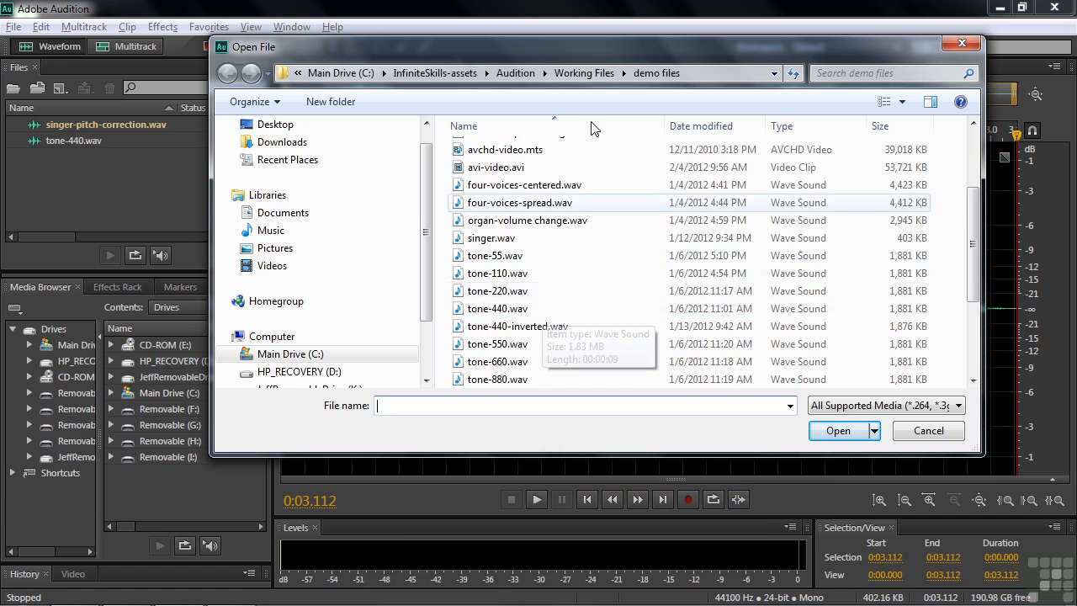
click(584, 72)
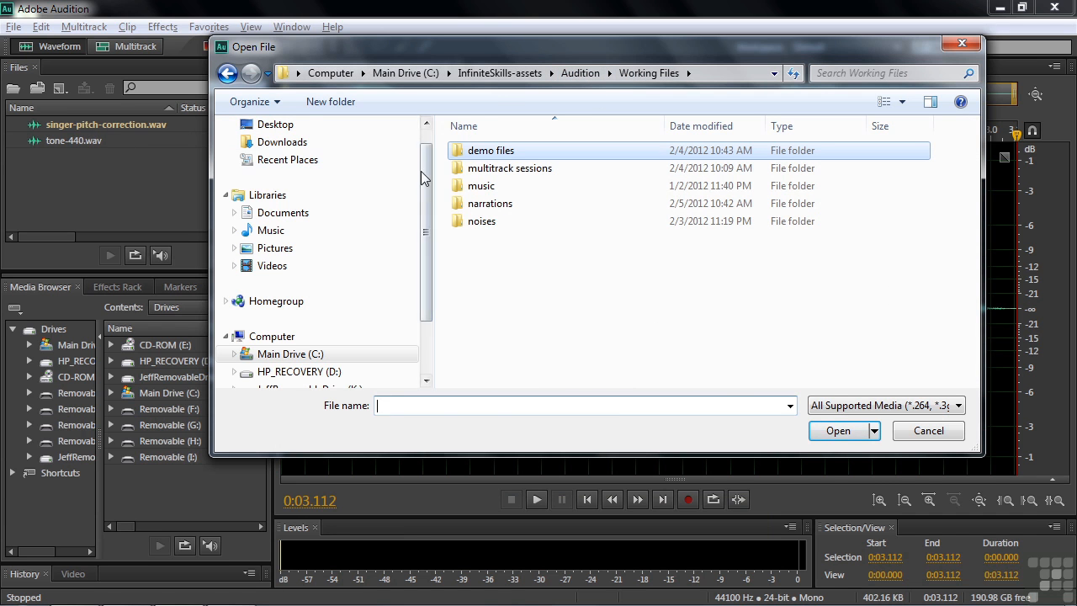
double_click(476, 185)
double_click(465, 172)
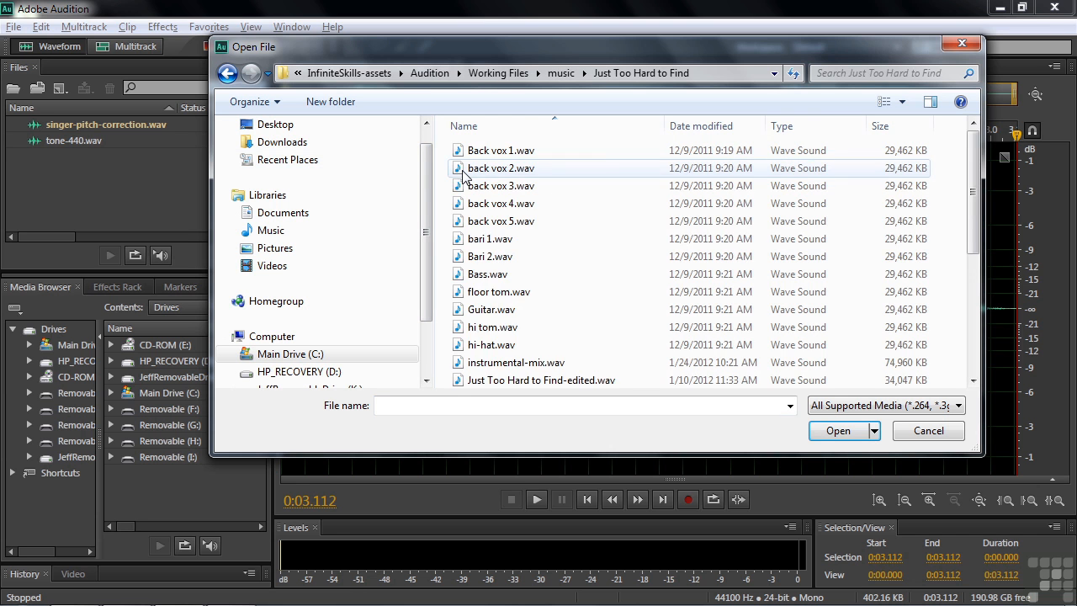
scroll(983, 296, down, 3)
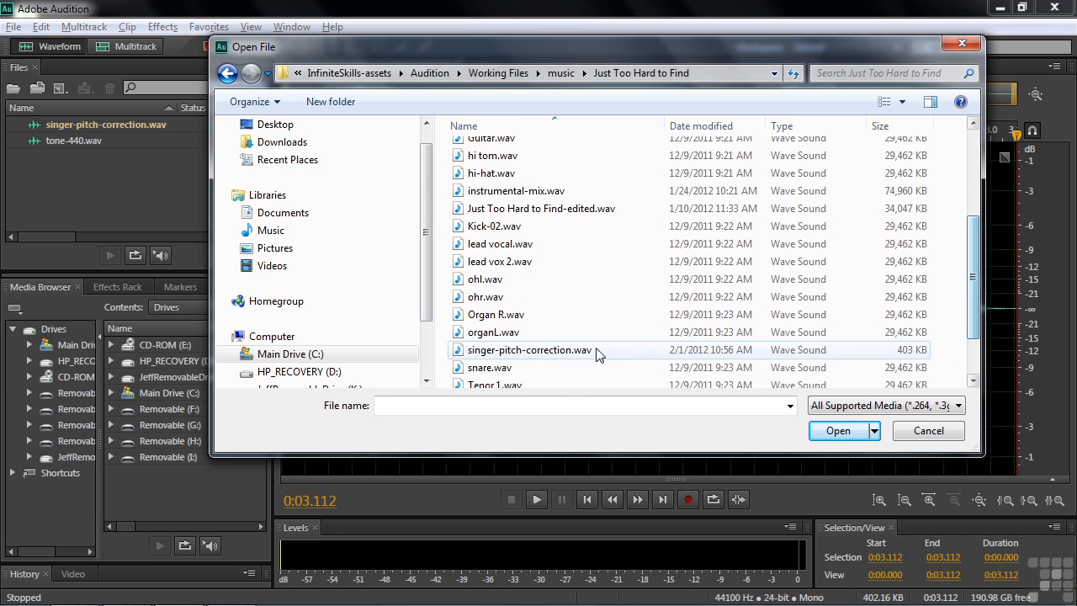
click(929, 430)
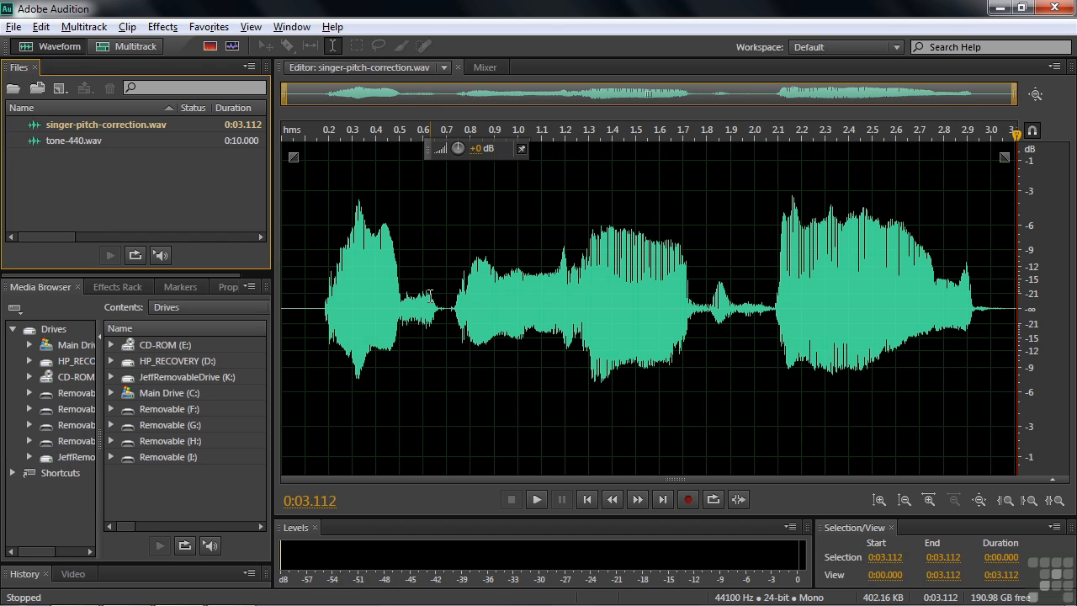
- Open the Manual Pitch Correction effect for singer-pitch-correction.wav and enlarge the waveform display above the spectral pitch display
click(173, 28)
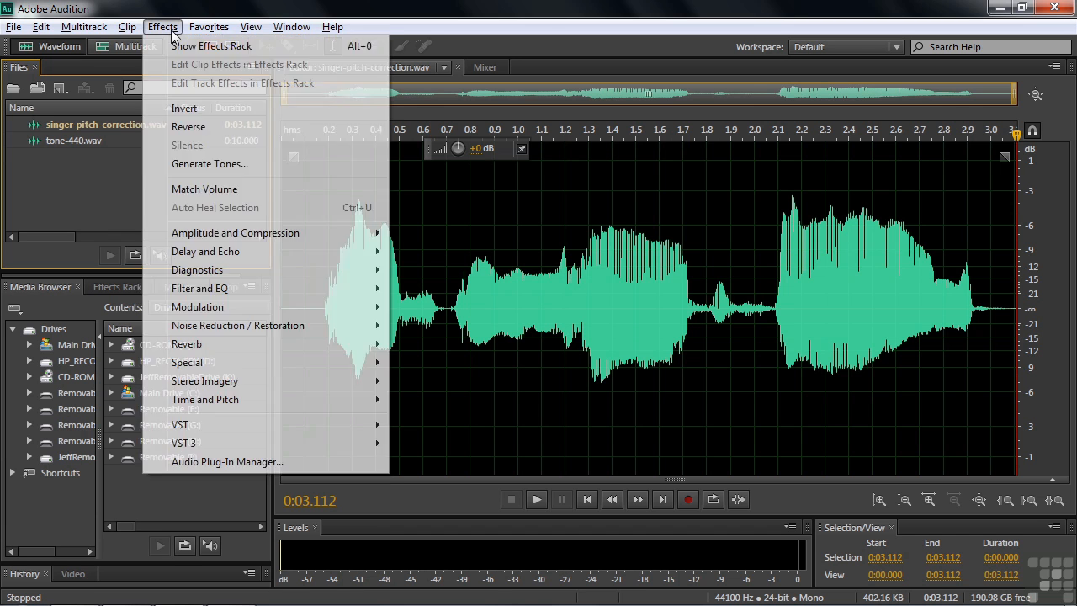
mouse_move(216, 402)
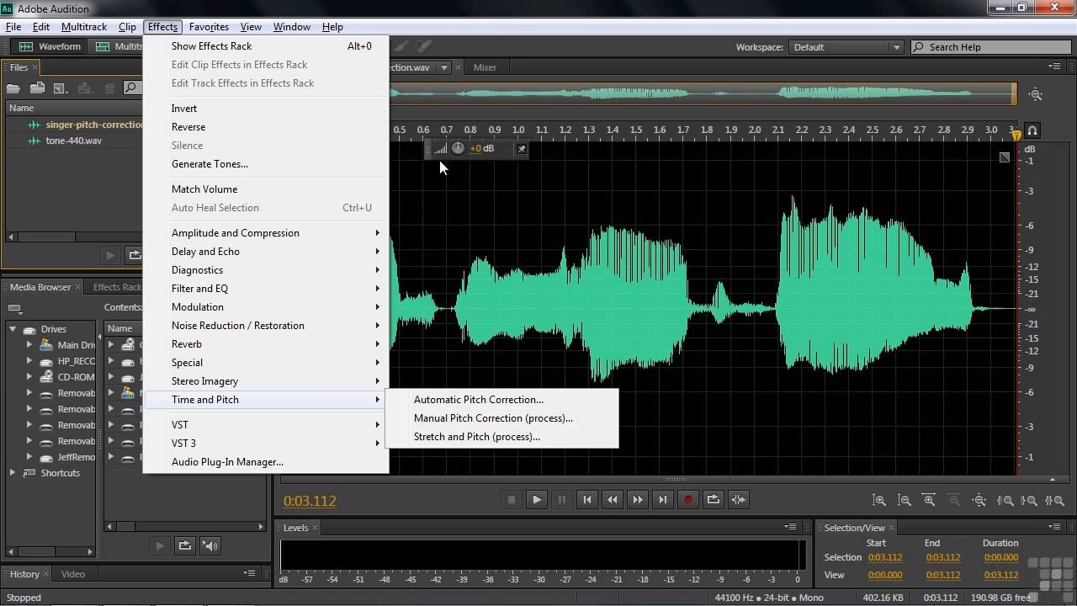
click(437, 420)
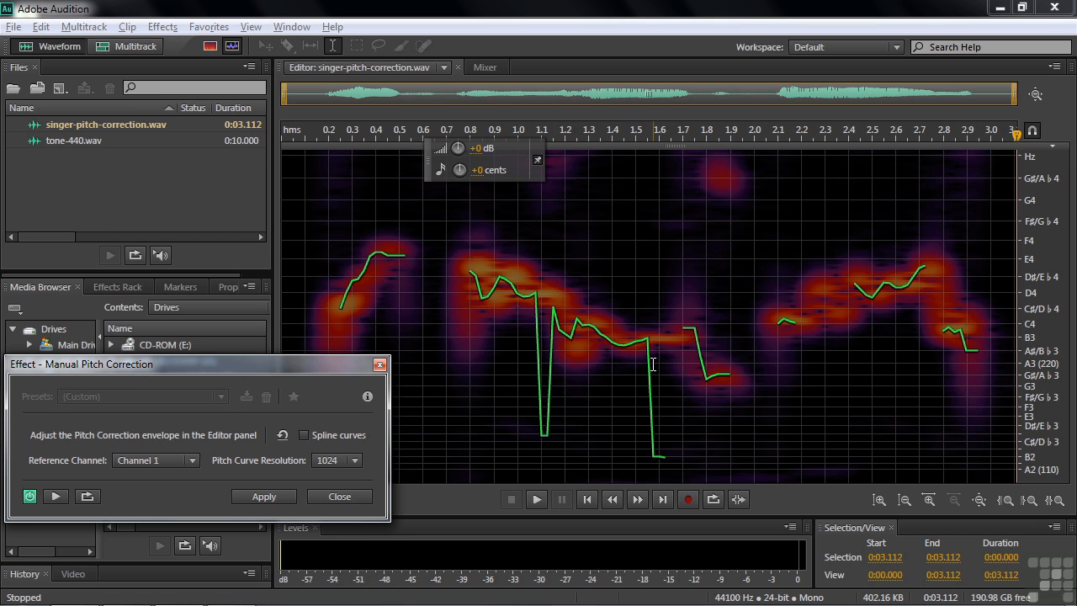
drag(477, 174, 494, 190)
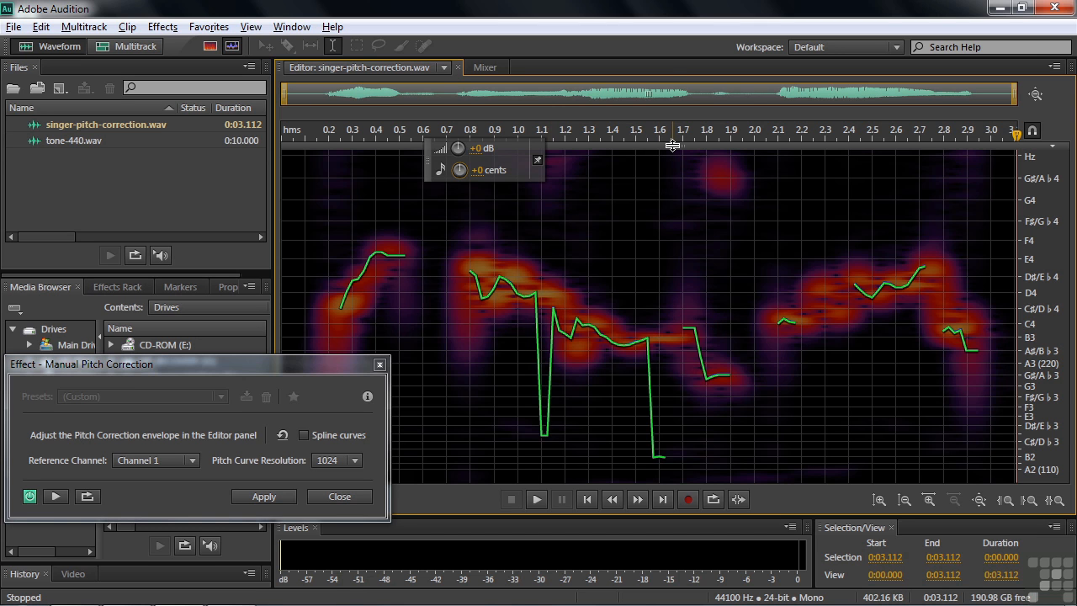
drag(673, 145, 674, 236)
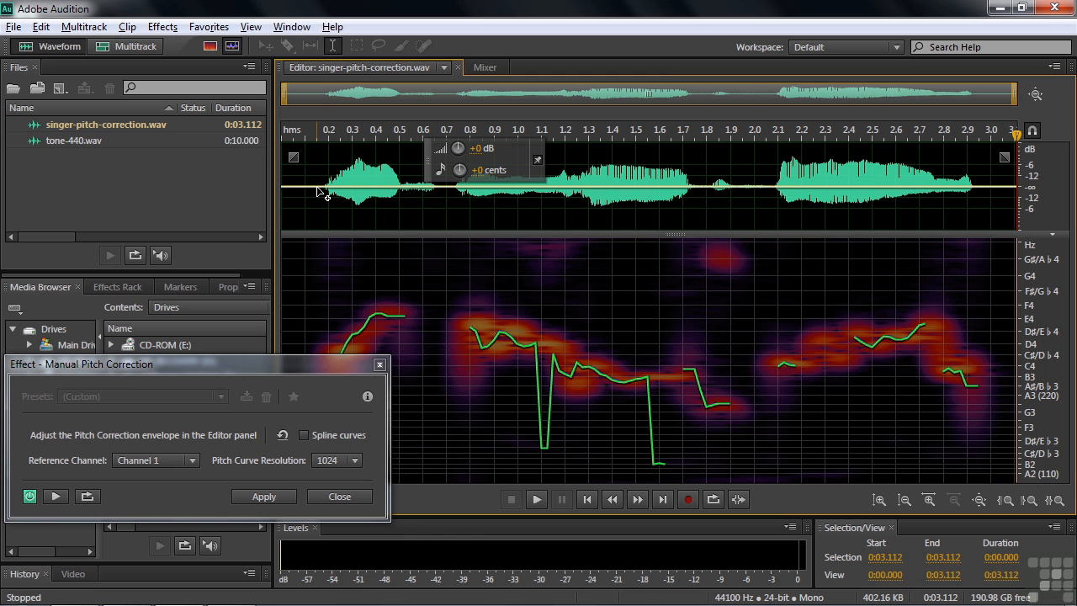
mouse_move(318, 190)
mouse_down()
mouse_move(316, 211)
mouse_move(320, 190)
mouse_up()
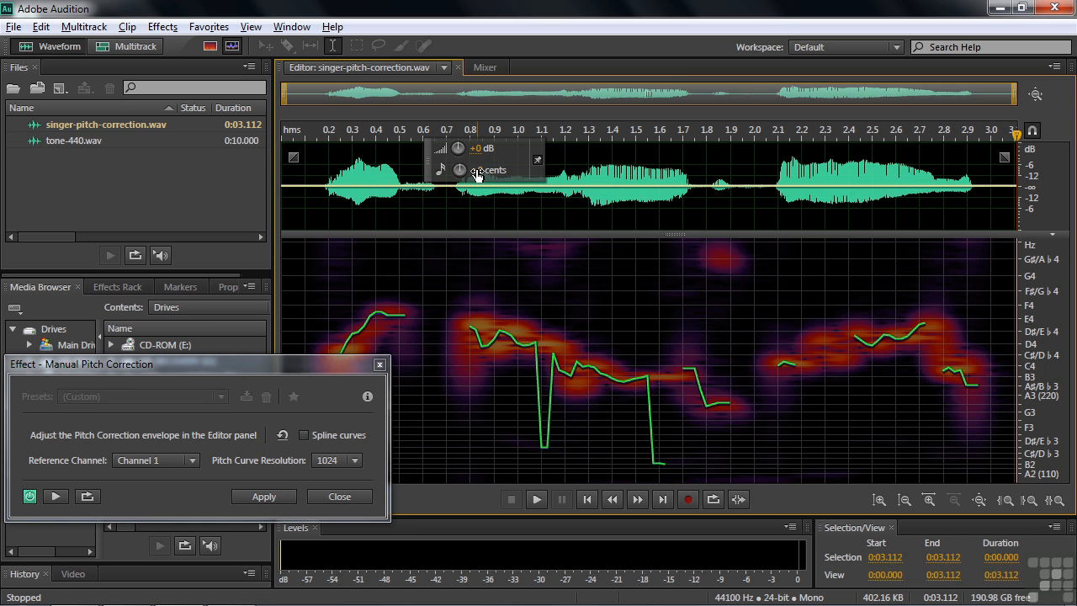
- Switch the editor to tone-440.wav and open the Manual Pitch Correction effect for it
double_click(51, 140)
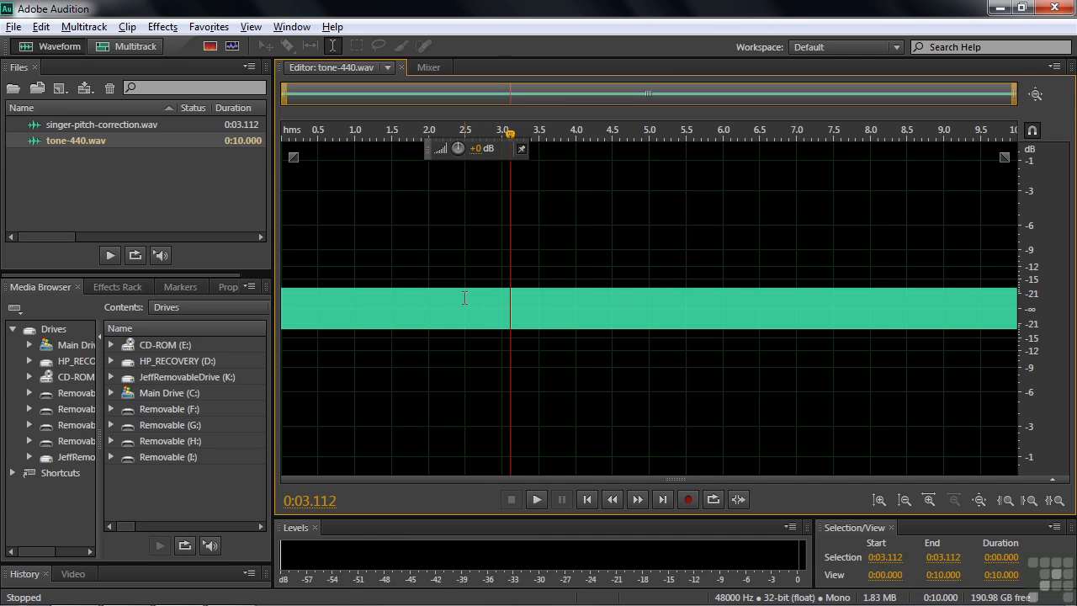
drag(341, 127, 365, 128)
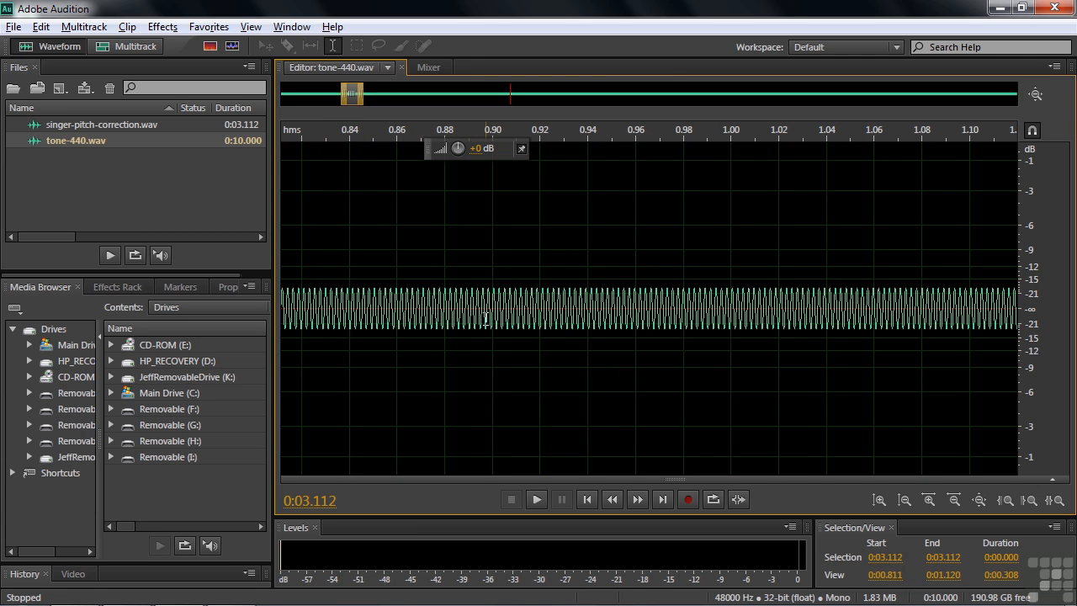
key(backslash)
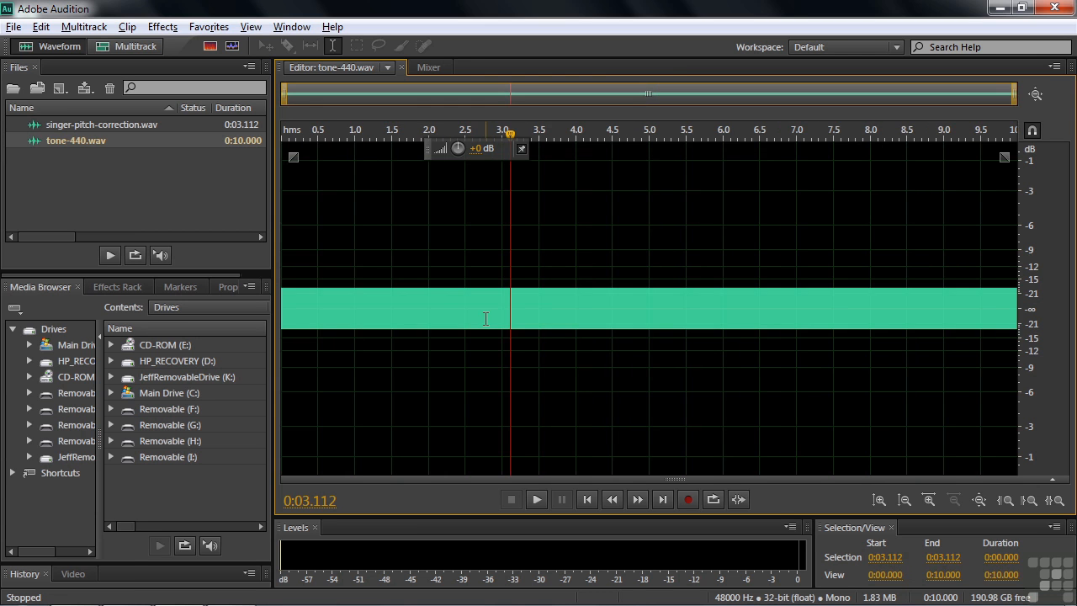
click(160, 30)
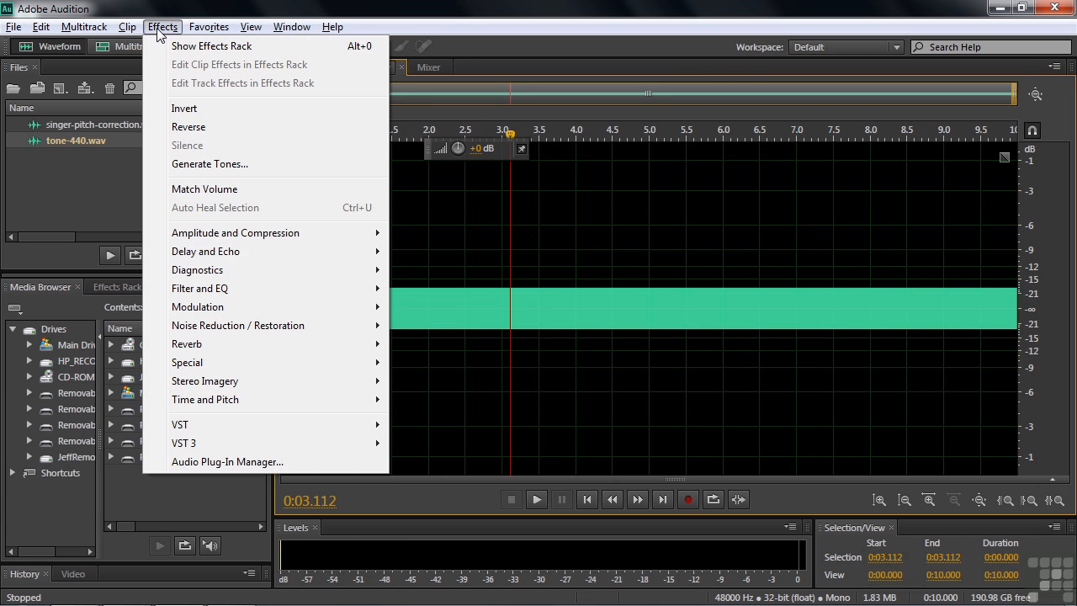
mouse_move(172, 402)
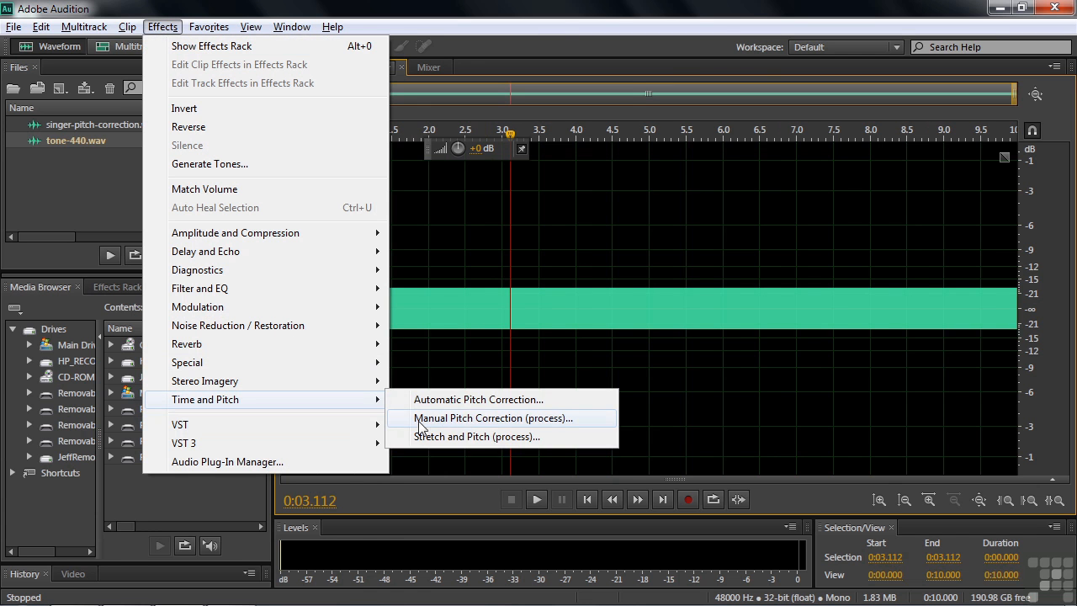
click(477, 419)
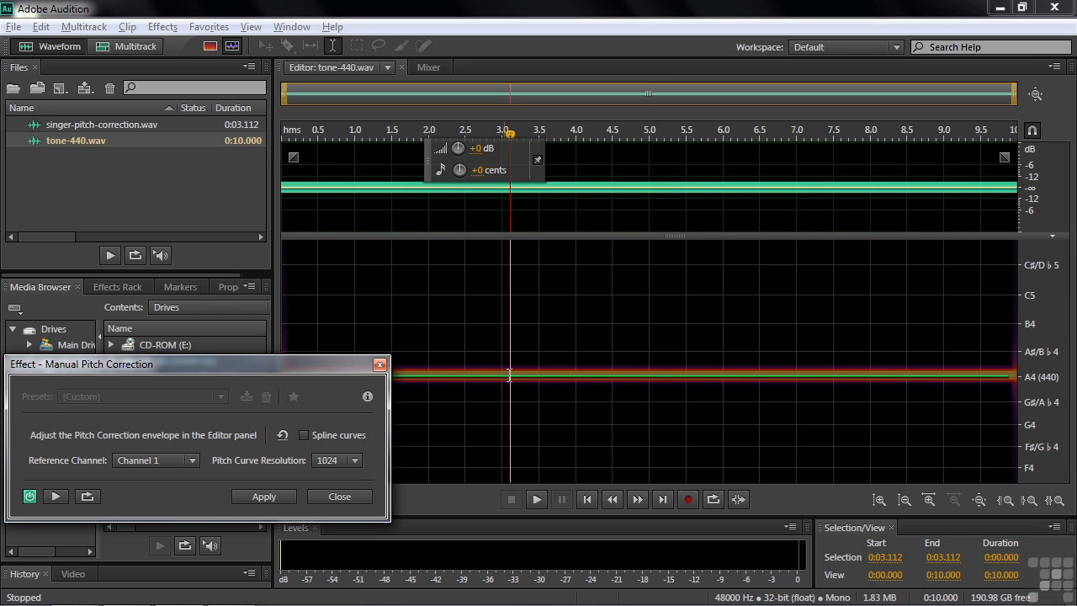
- Play the beginning of the uncorrected 440 Hz tone
click(455, 372)
key(space)
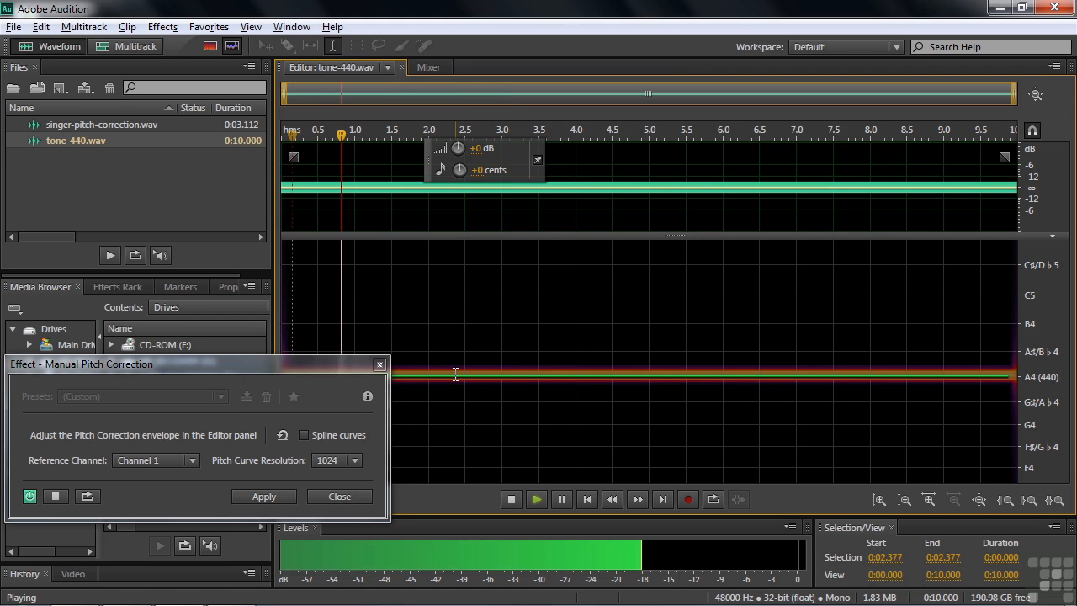
key(space)
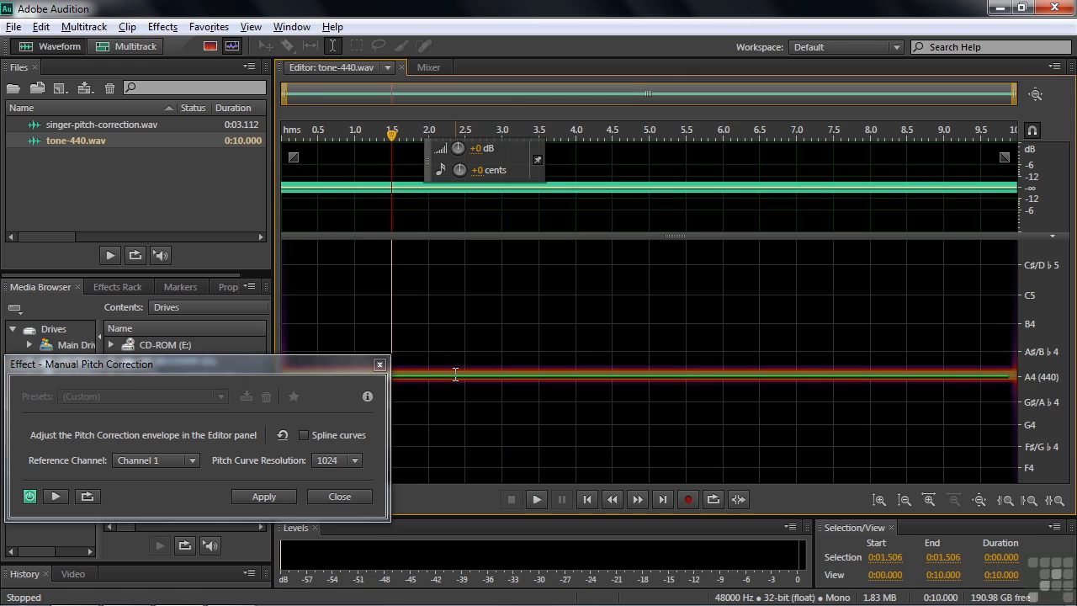
- Add pitch envelope keyframes at about 0.4 s and 0.7 s, raise the second to 500 cents, and preview the change
click(311, 188)
key(space)
key(space)
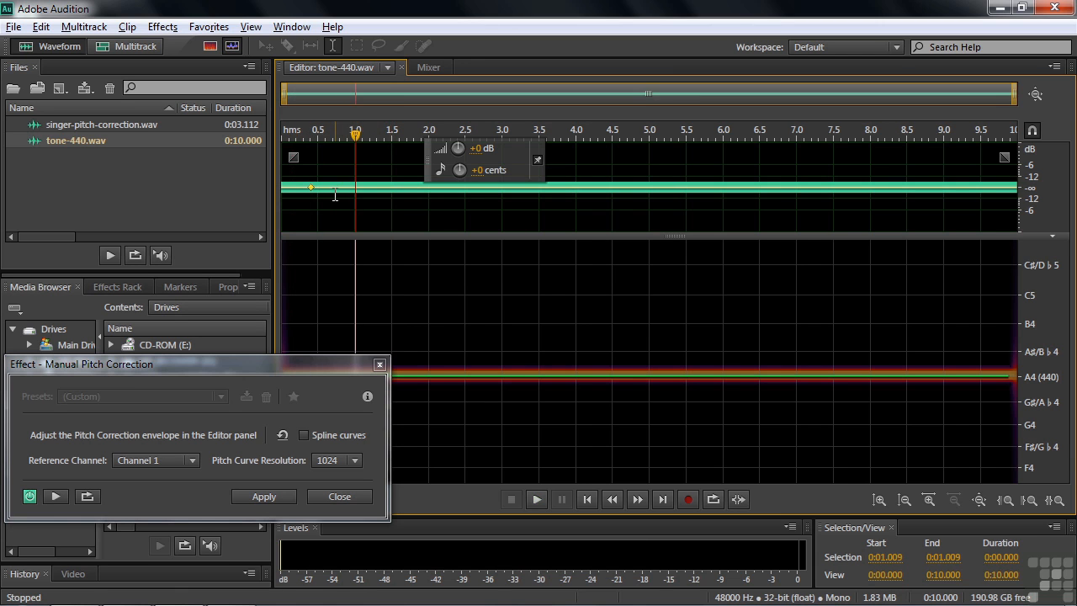
click(335, 187)
key(space)
key(space)
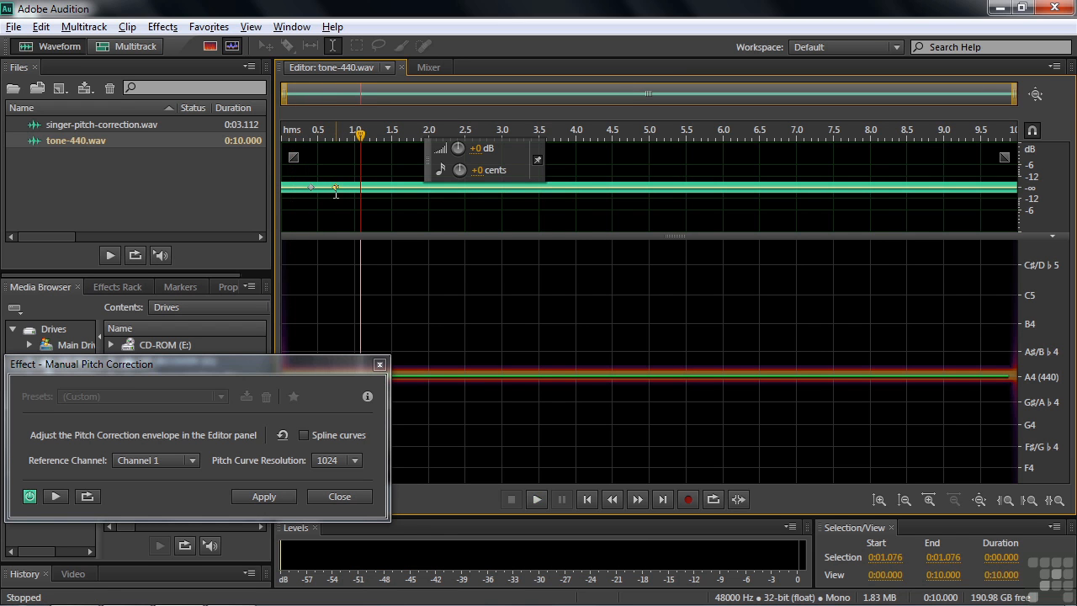
drag(336, 187, 332, 141)
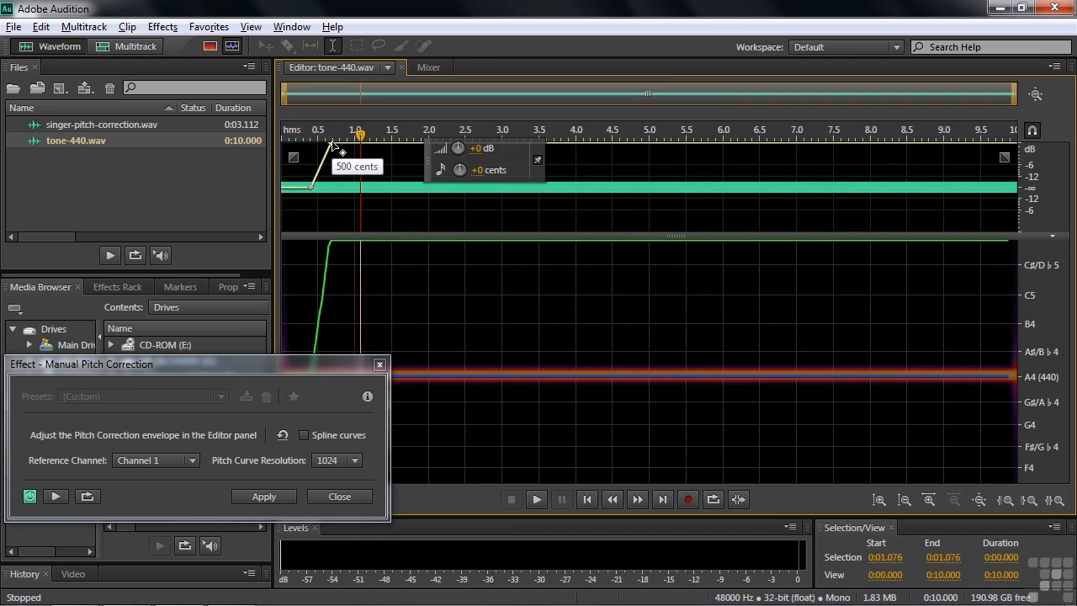
key(space)
key(space)
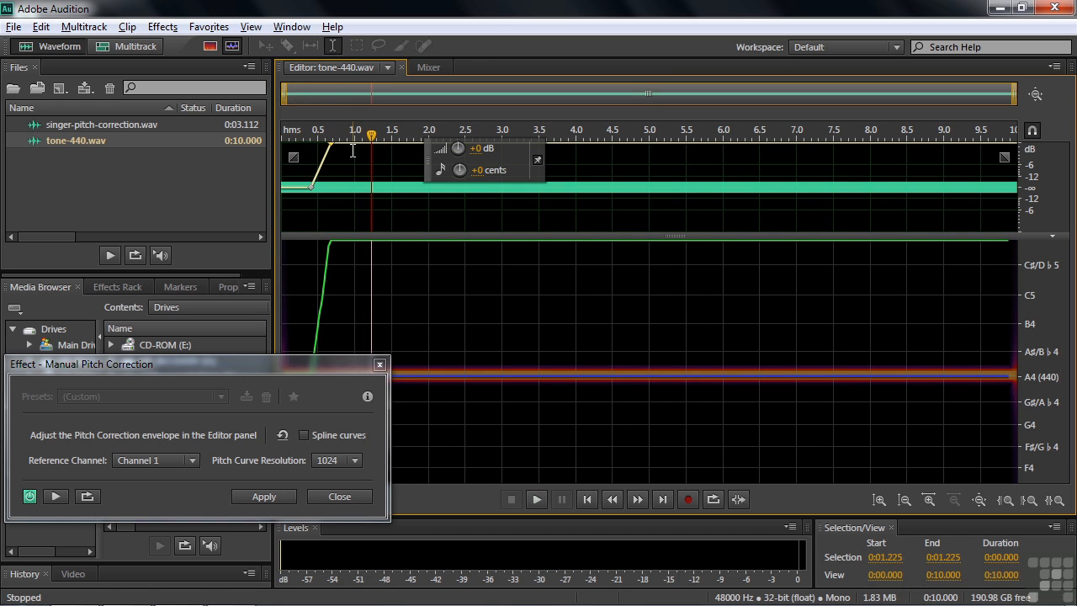
- Drop the pitch envelope to its lowest level between about 1.0 s and 1.2 s with two more keyframes and preview it
mouse_move(353, 146)
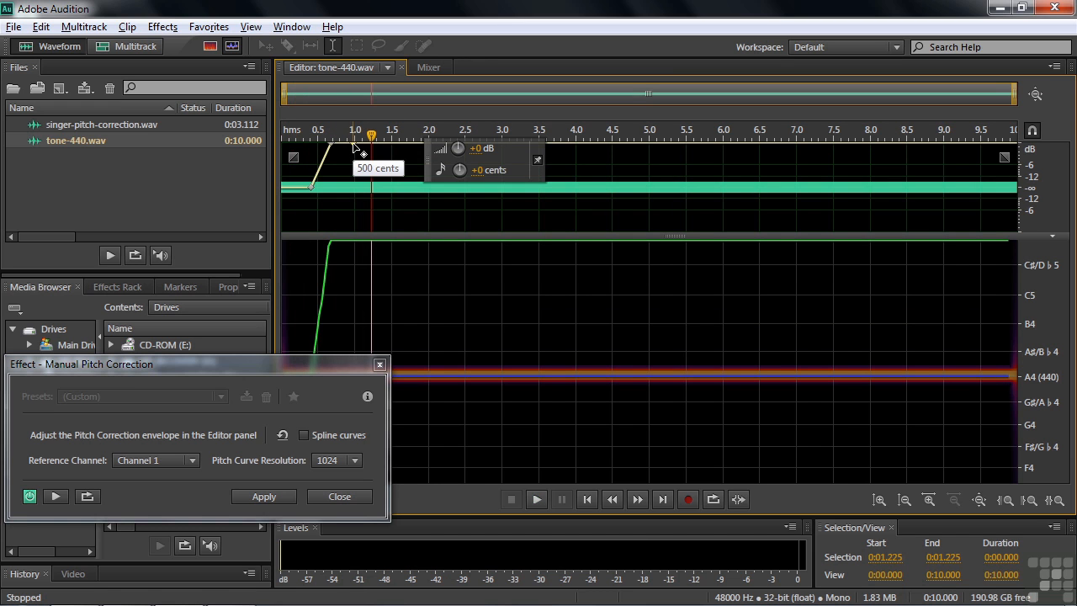
drag(364, 146, 371, 244)
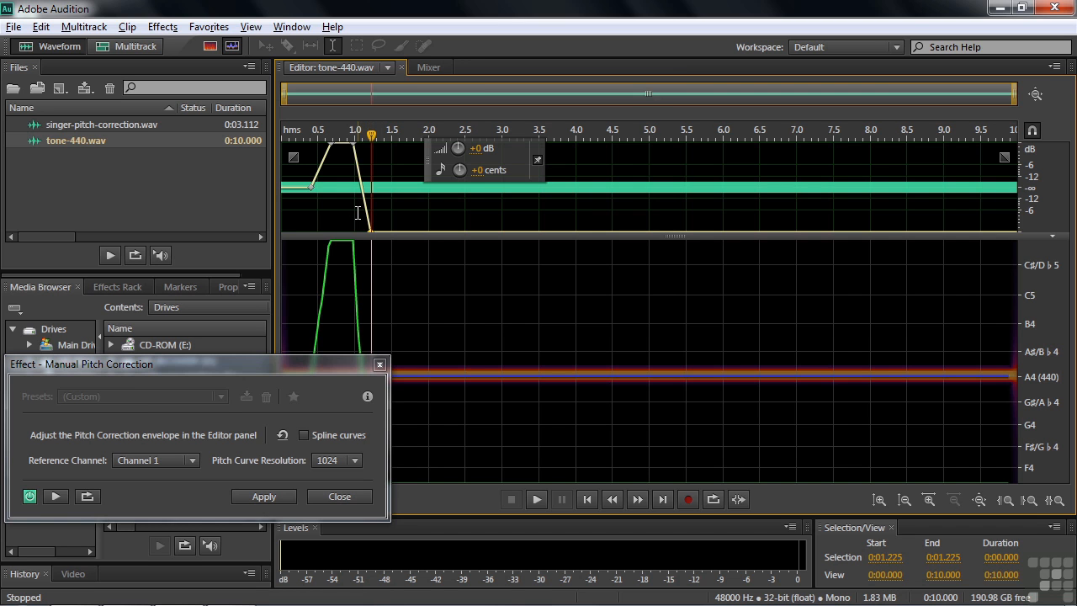
key(space)
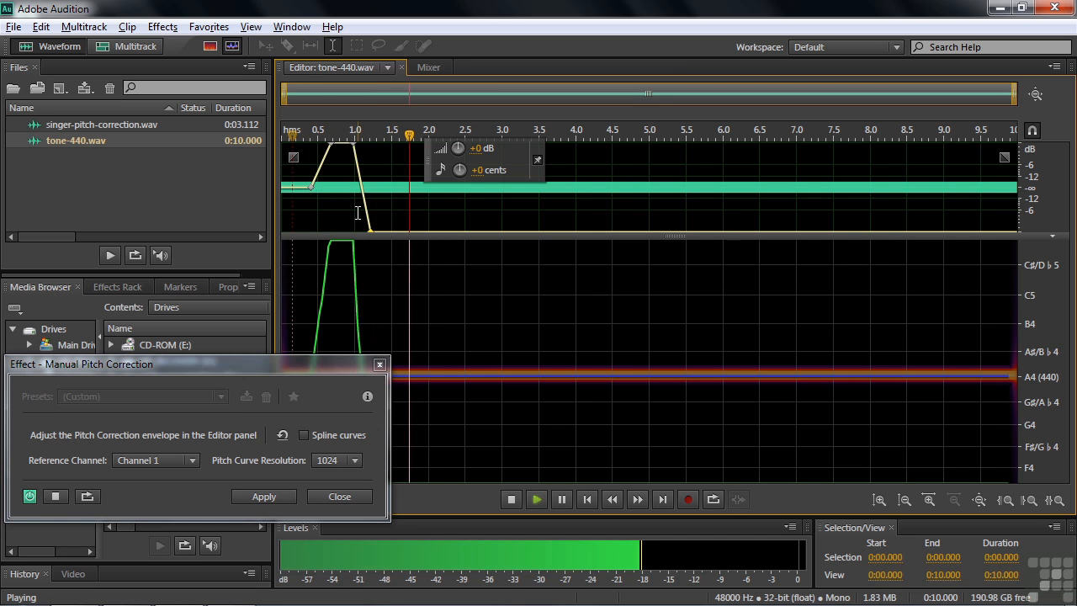
key(space)
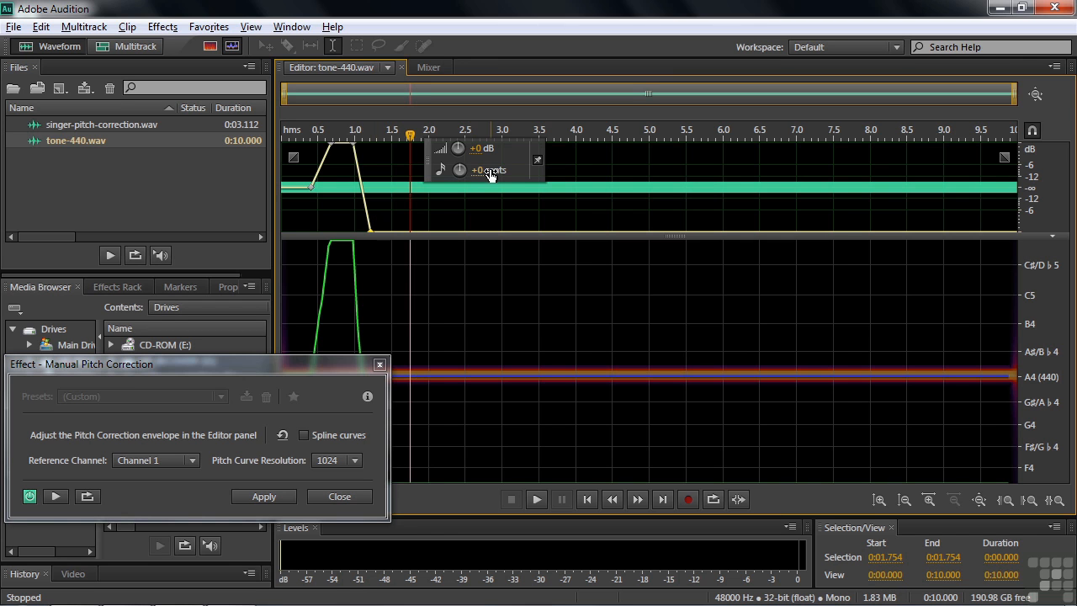
drag(411, 136, 415, 136)
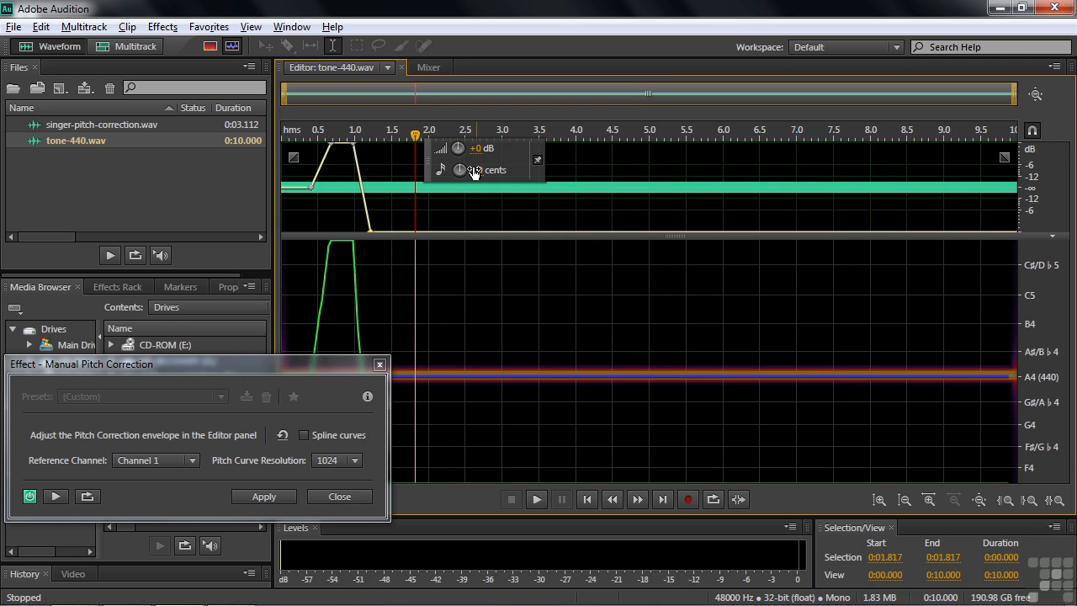
- Remove all keyframes from the pitch envelope of the tone
mouse_move(353, 147)
key(Delete)
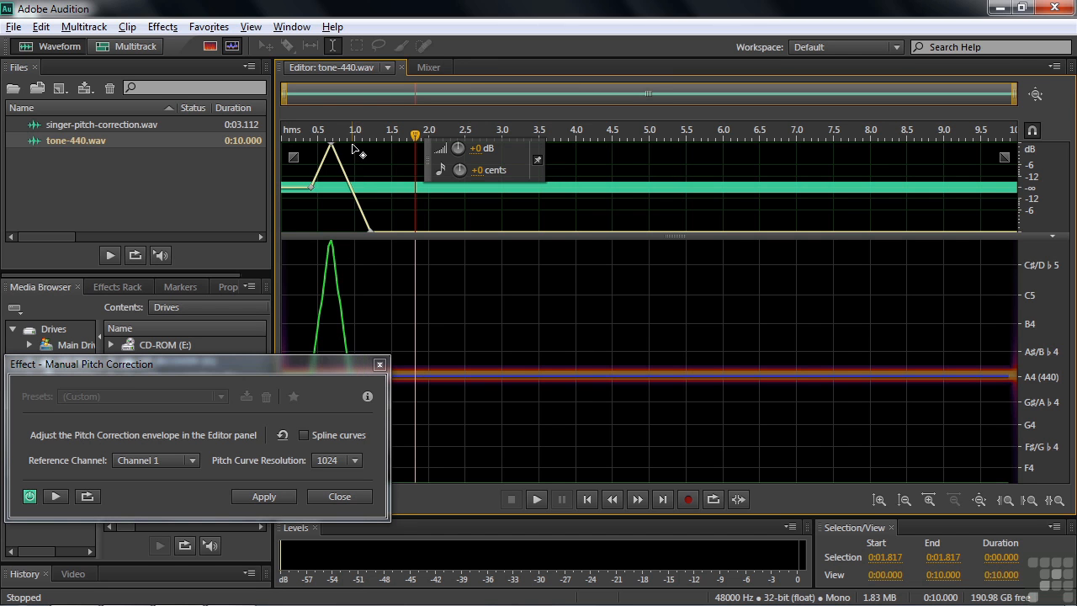
click(330, 148)
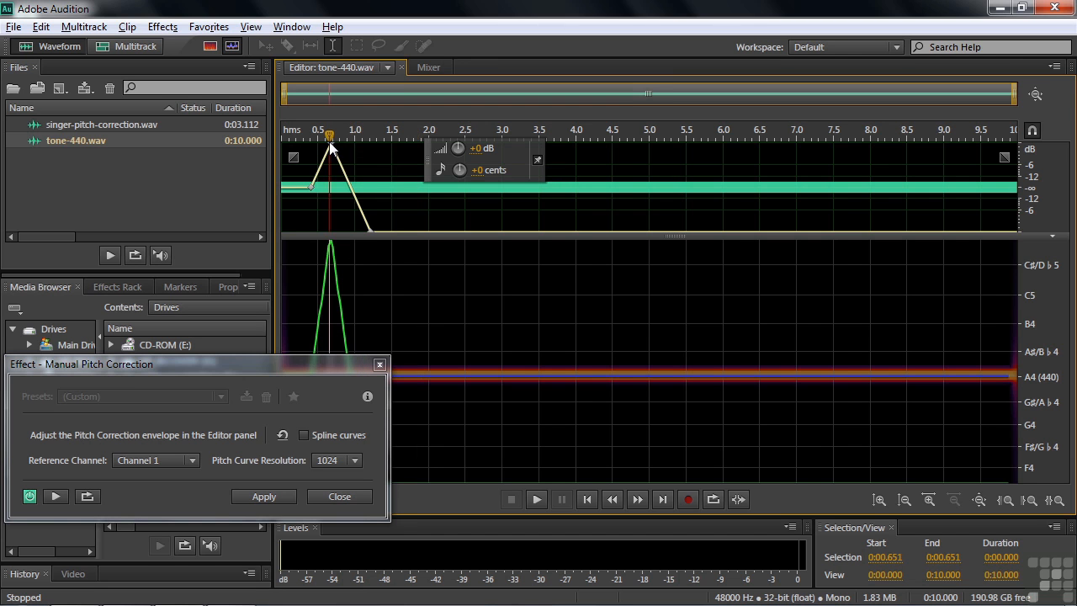
drag(330, 148, 322, 58)
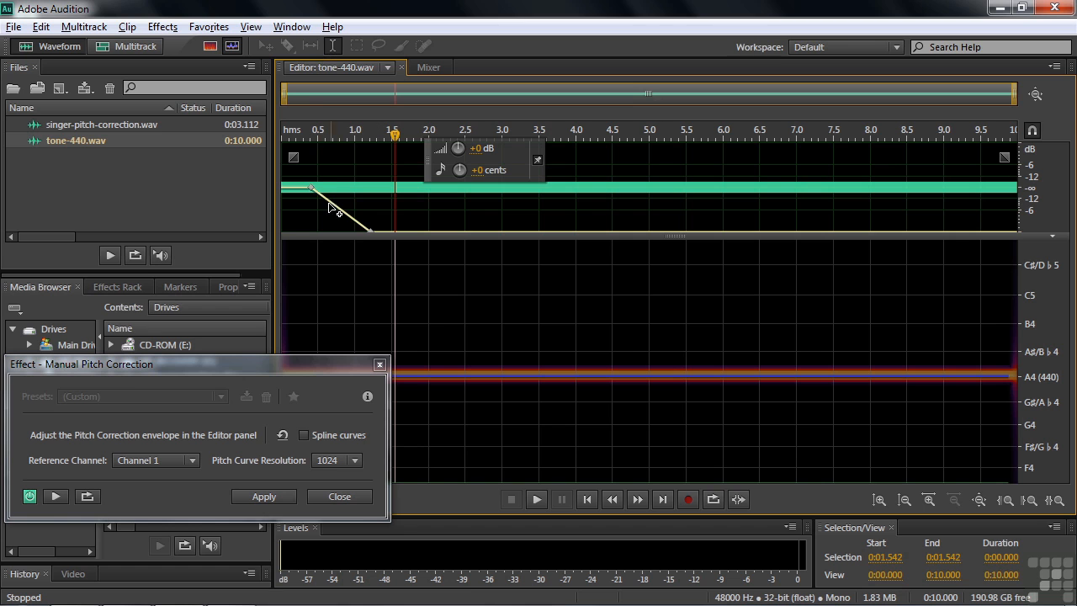
drag(314, 189, 317, 293)
mouse_move(371, 234)
mouse_down()
mouse_move(373, 253)
mouse_move(366, 53)
mouse_up()
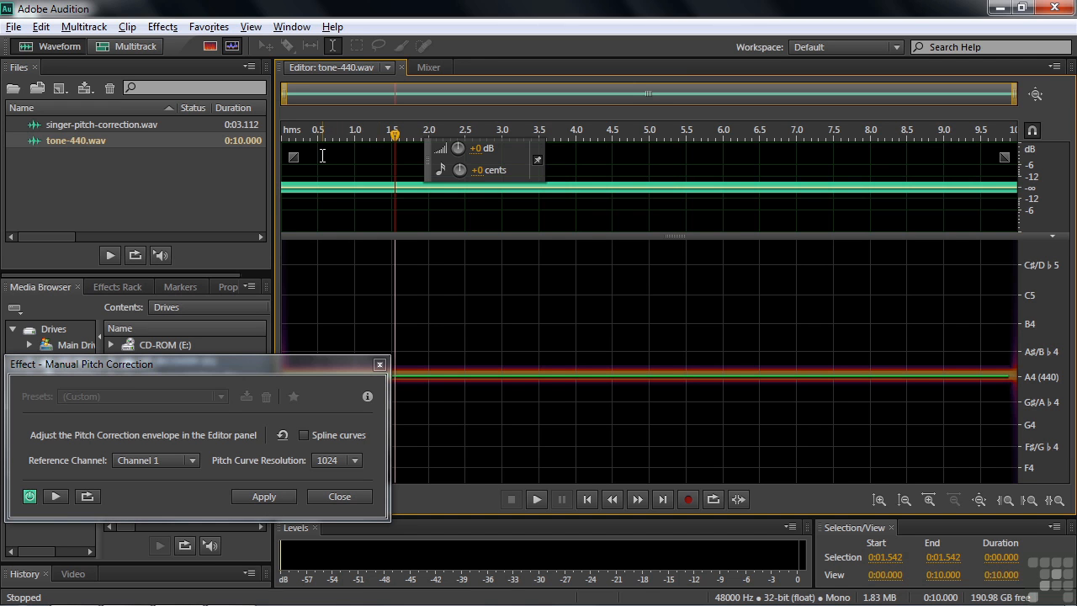
- Select the tone from 0.5 s to 1.0 s and raise the pitch of that range by 100 cents
drag(319, 156, 353, 156)
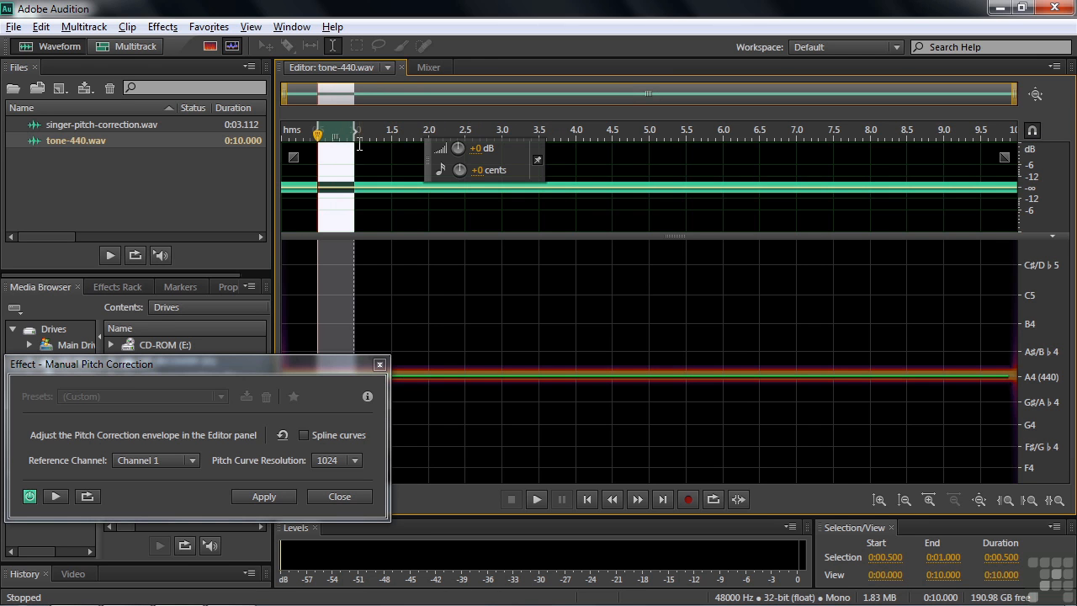
click(478, 171)
text(100)
key(Return)
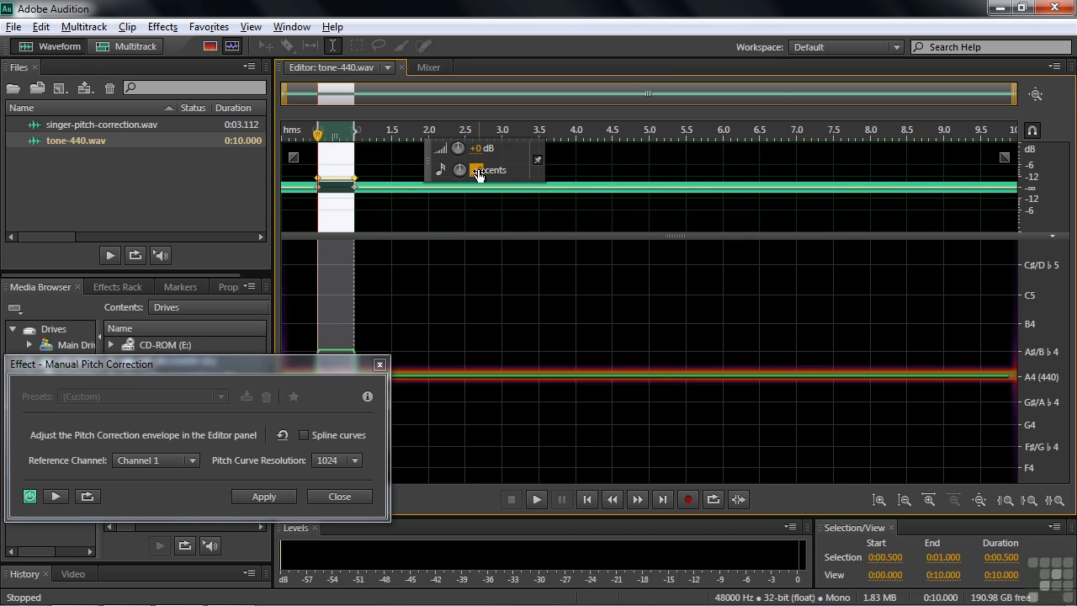
- Move the selection to 1.0–1.5 s and raise the pitch of that range by 200 cents
drag(342, 130, 373, 129)
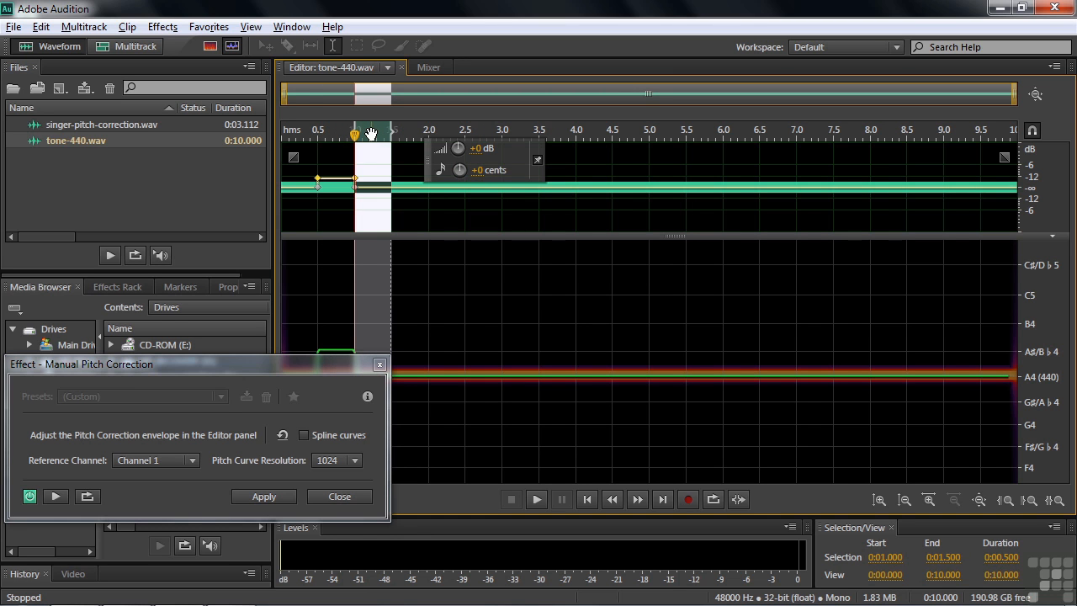
click(485, 170)
text(200)
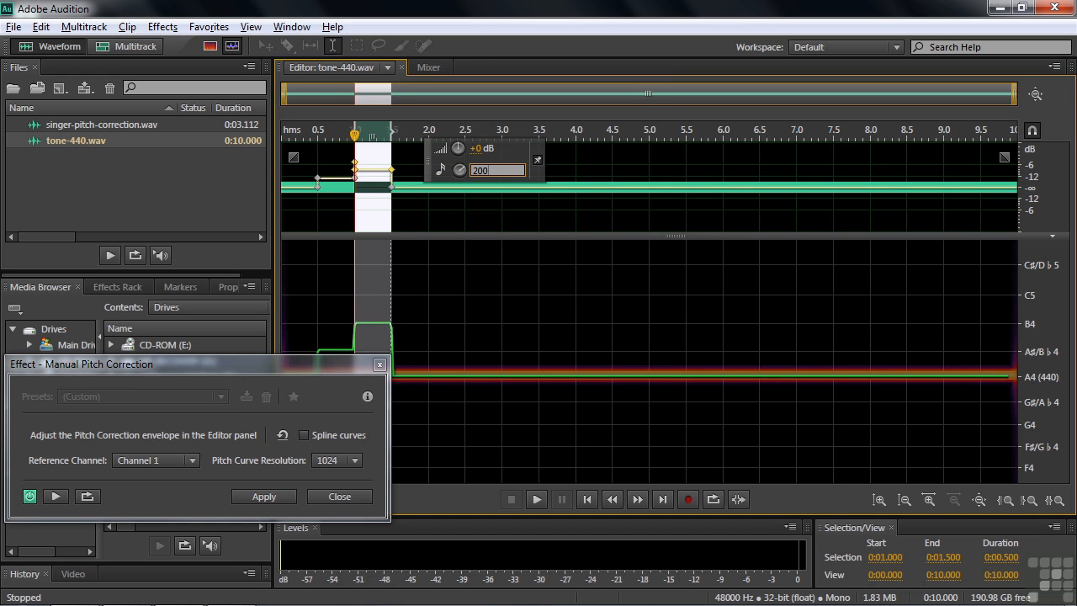
- Select the tone from 1.5 s to 2.0 s and raise the pitch of that range by 300 cents
drag(373, 135, 410, 134)
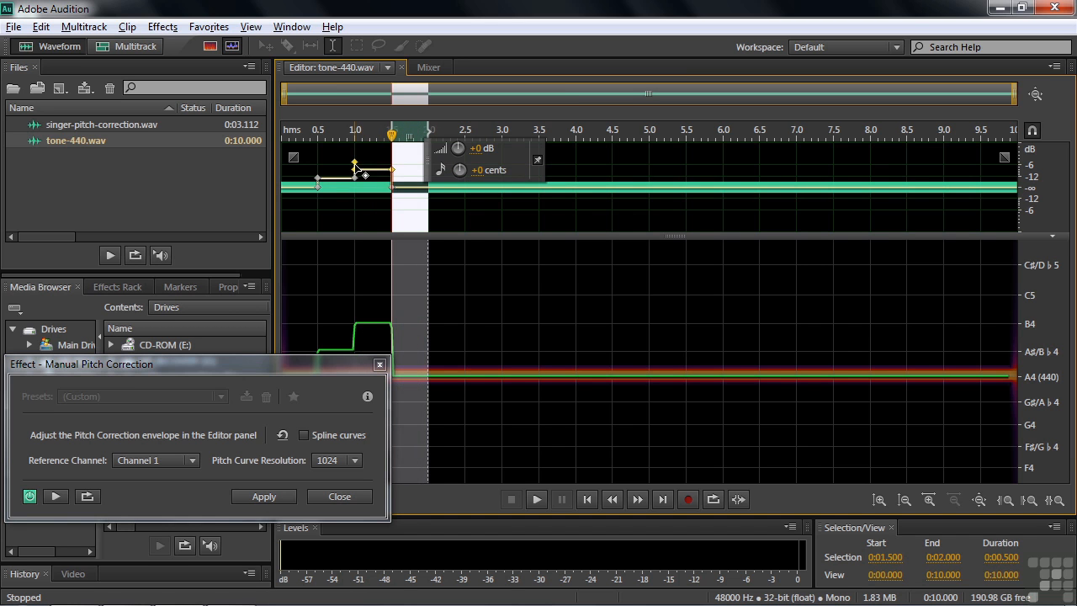
mouse_move(355, 166)
click(332, 156)
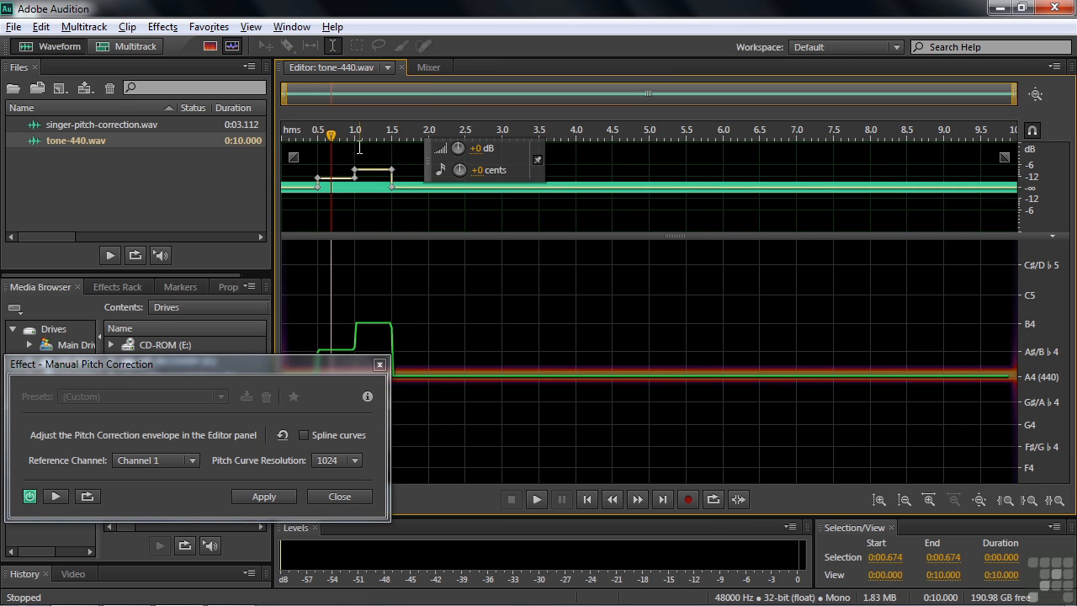
drag(392, 148, 428, 152)
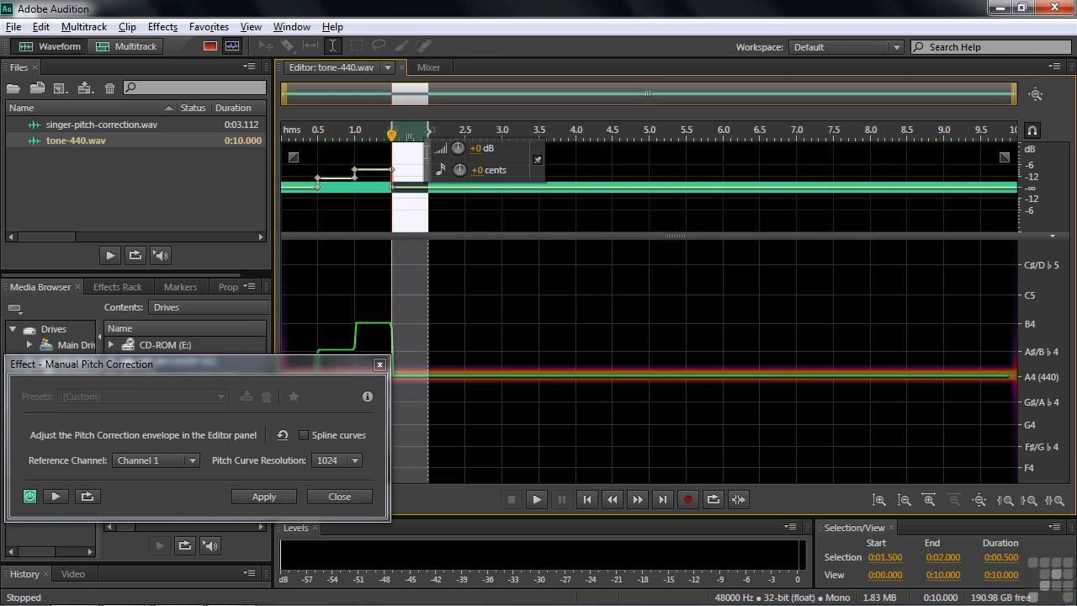
click(478, 171)
text(3)
key(Return)
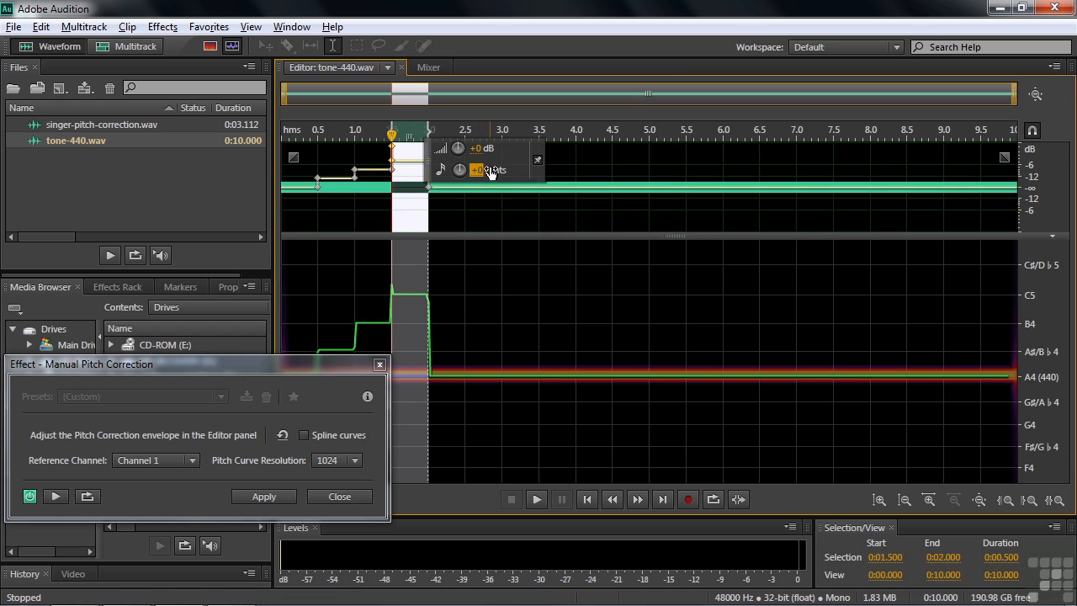
- Move the floating pitch control clear of the envelope and raise the pitch between 2.0 s and 2.5 s by 400 cents
drag(427, 160, 650, 161)
drag(411, 134, 449, 134)
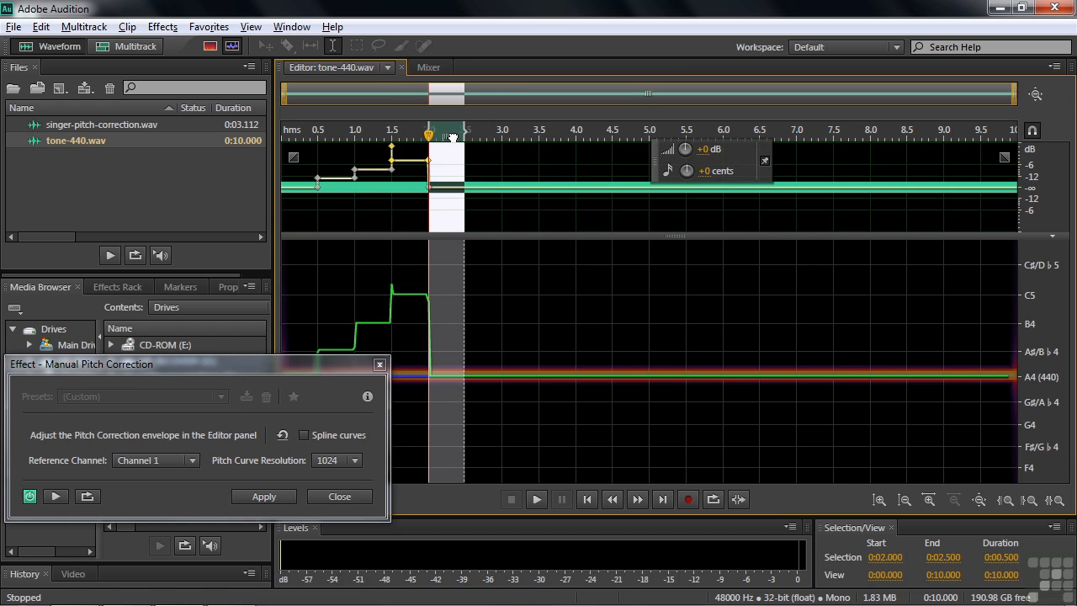
click(706, 171)
text(400)
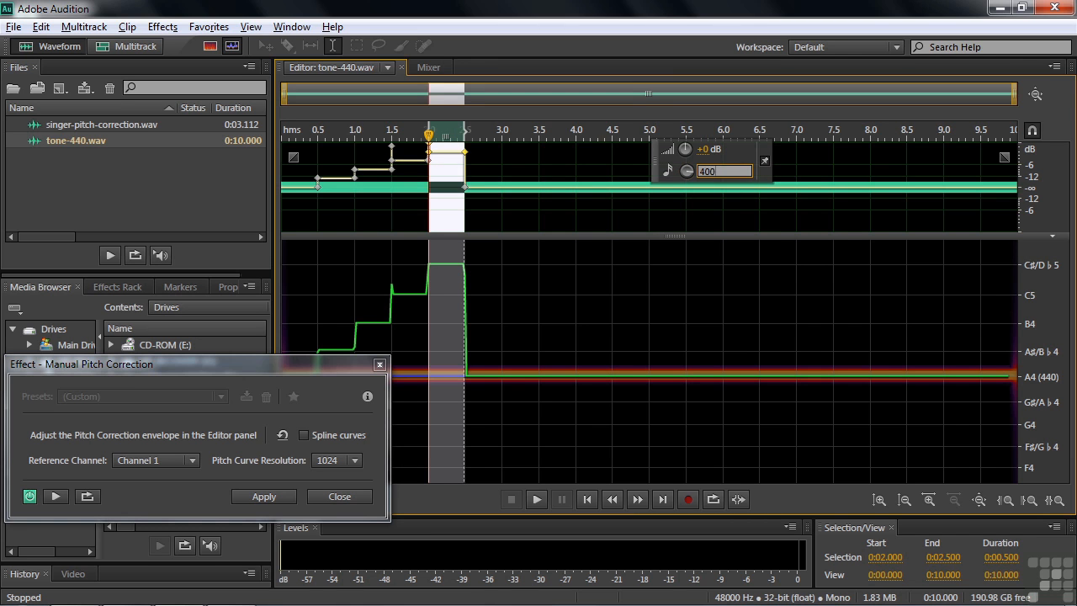
key(Return)
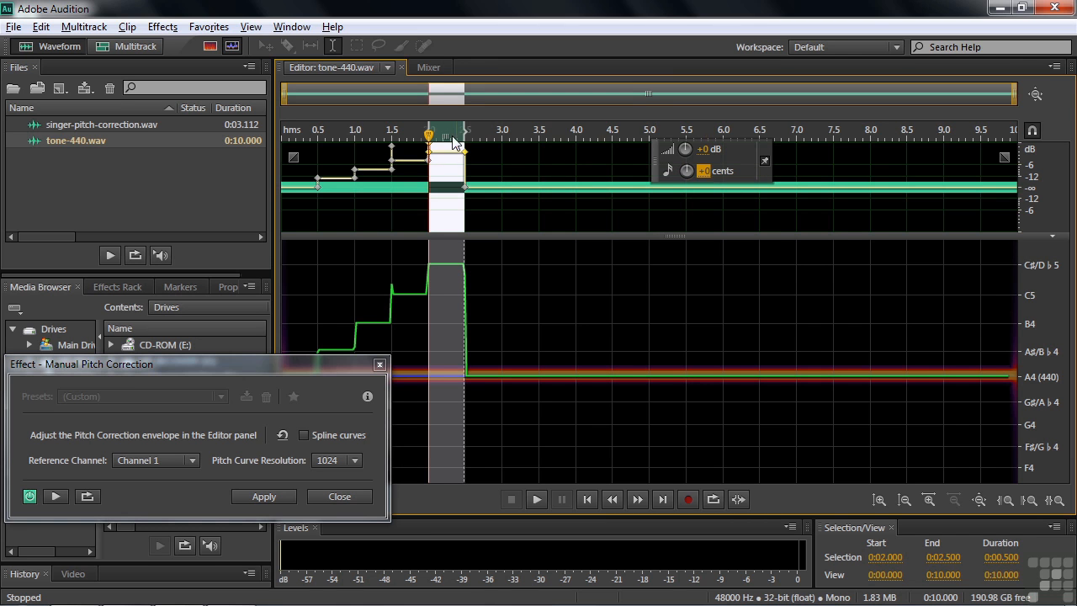
- Shift the selection to 2.5–3.0 s and raise the pitch of that range by 500 cents
drag(447, 133, 486, 135)
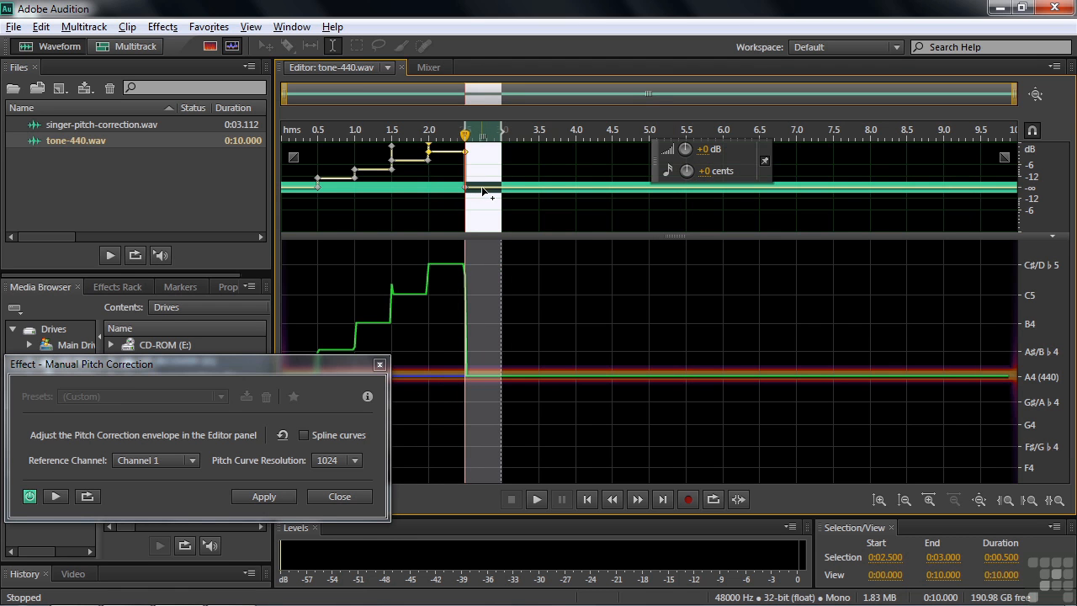
click(707, 170)
text(500)
key(Return)
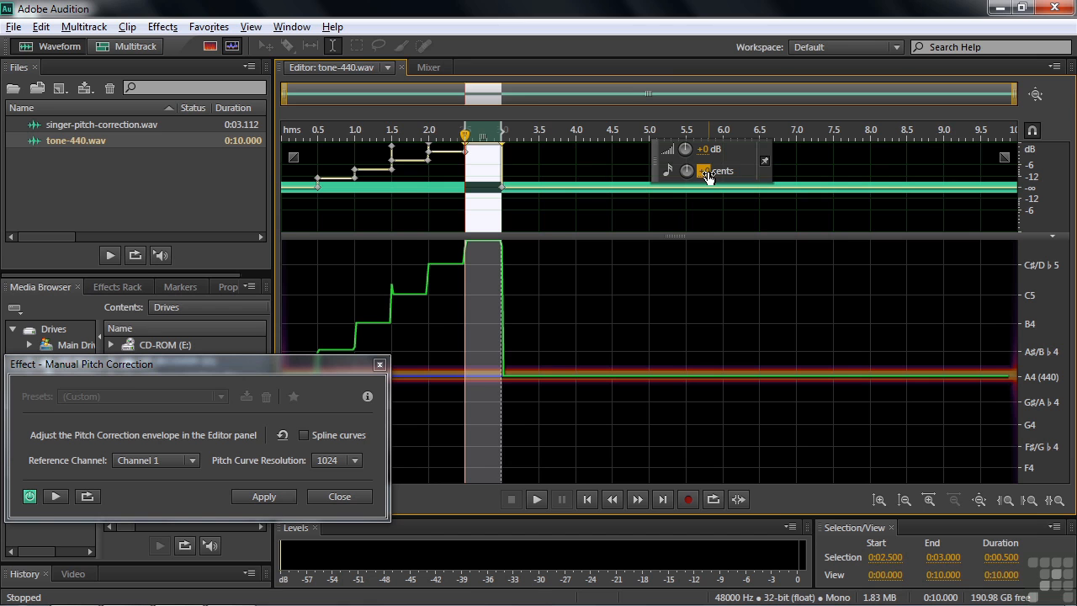
- Clear the selection and preview the stepped pitch changes of the tone through 3 s
click(625, 166)
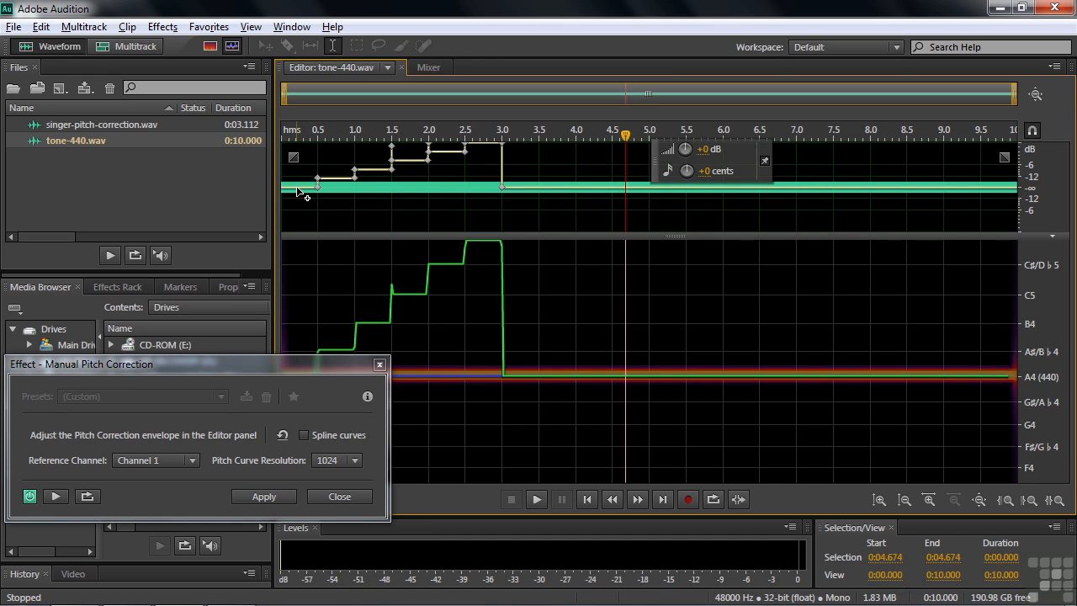
key(space)
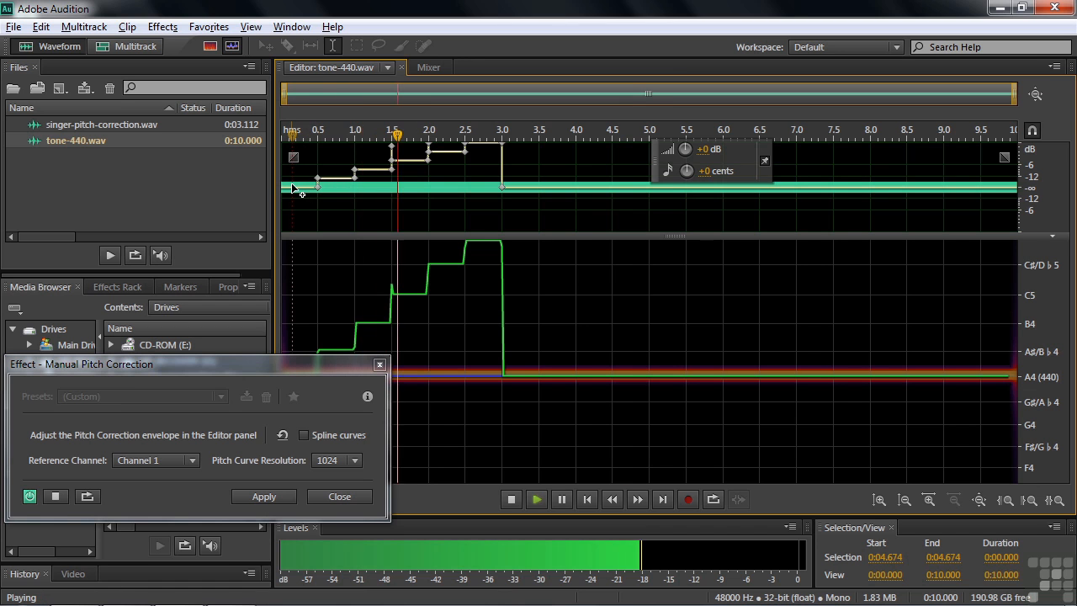
key(space)
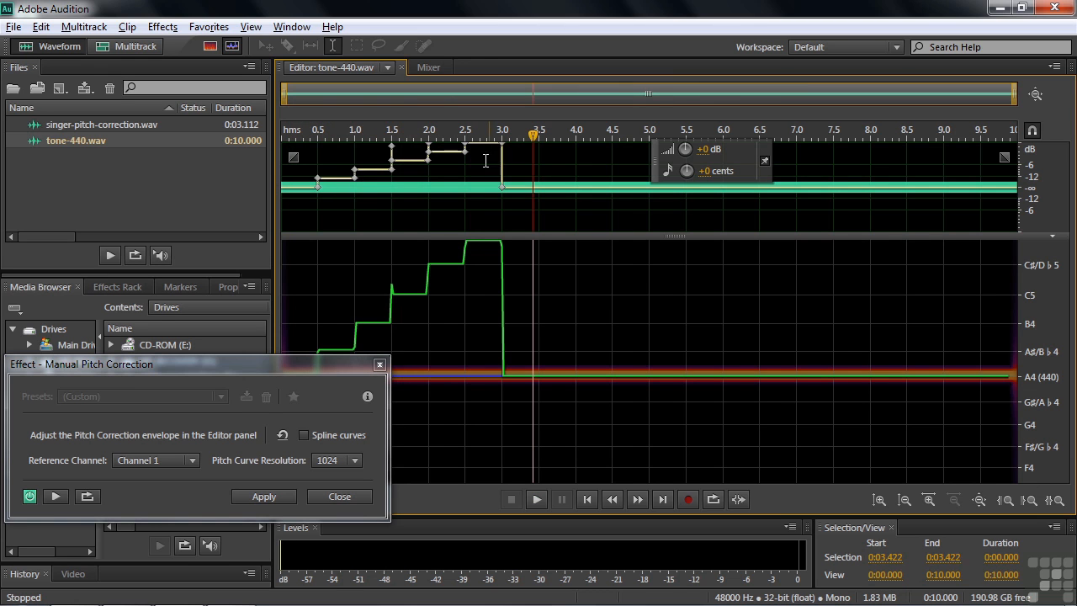
- Turn on spline curves for the pitch envelope and preview the smoothed pitch changes
click(184, 363)
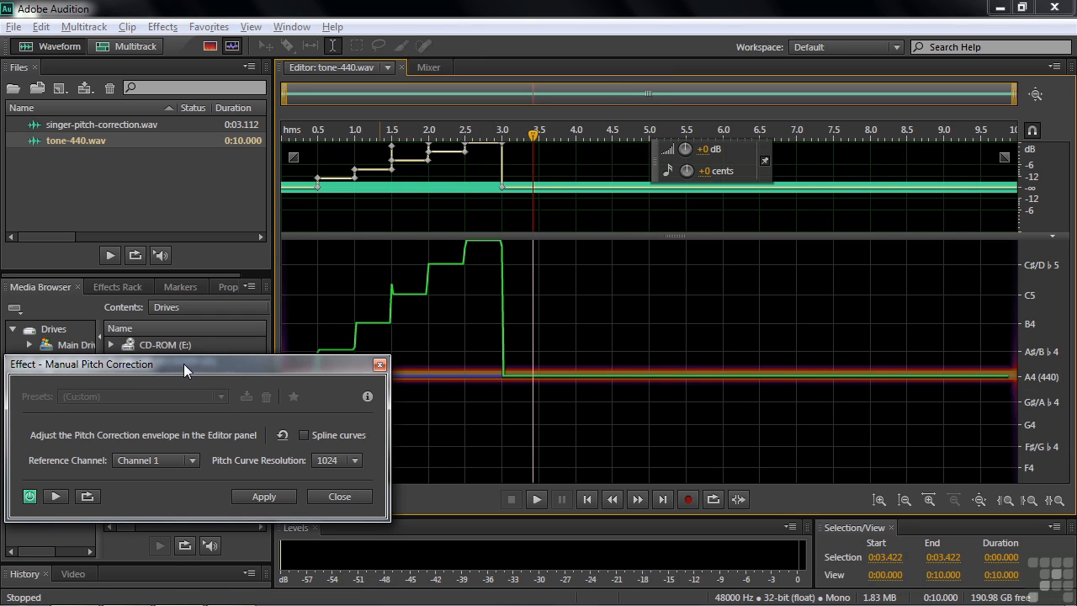
click(303, 435)
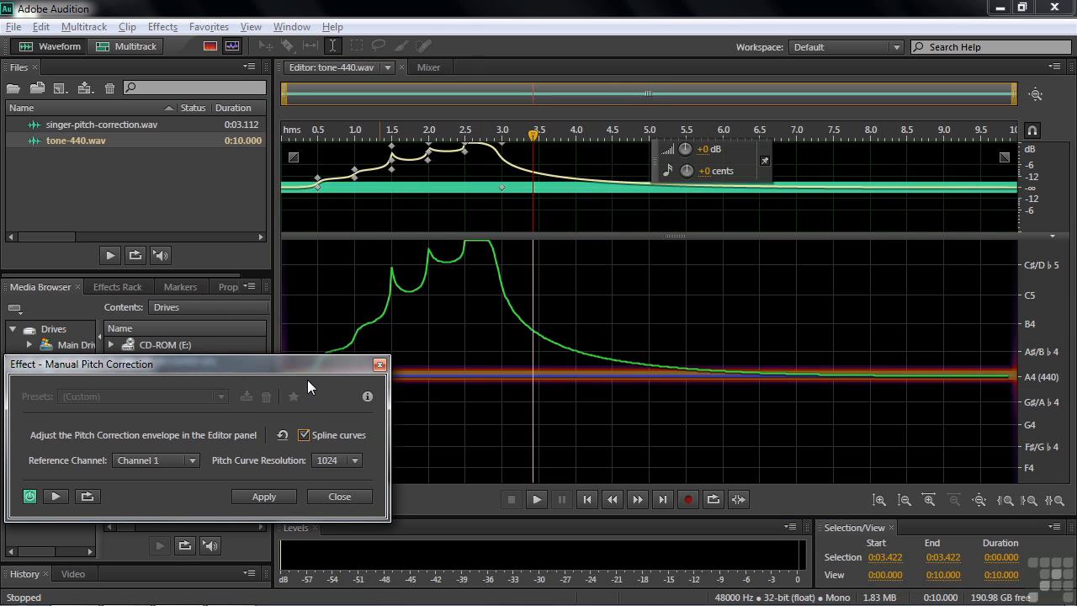
key(space)
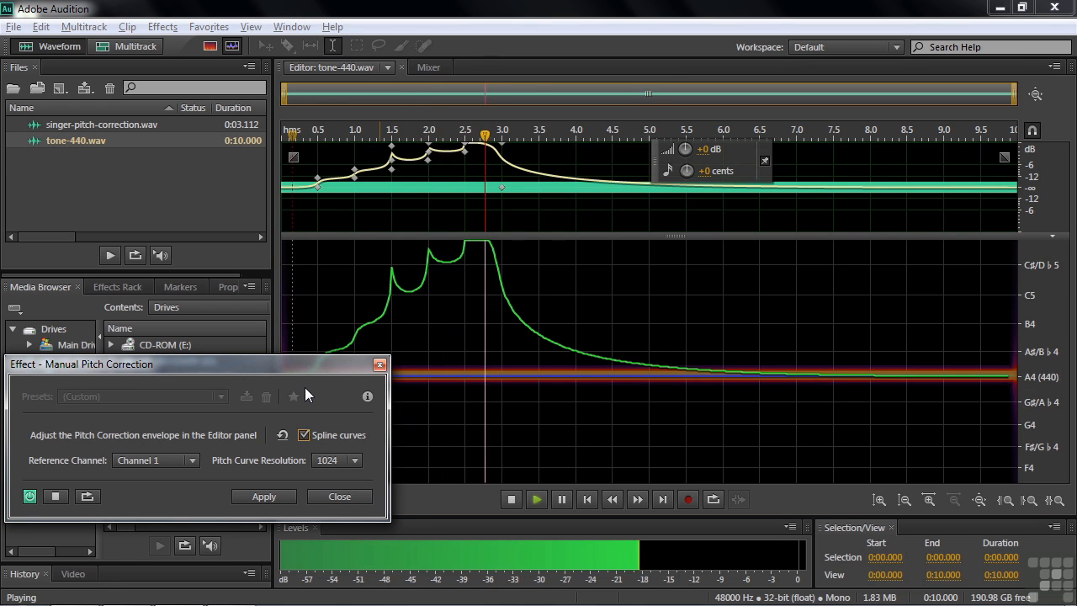
key(space)
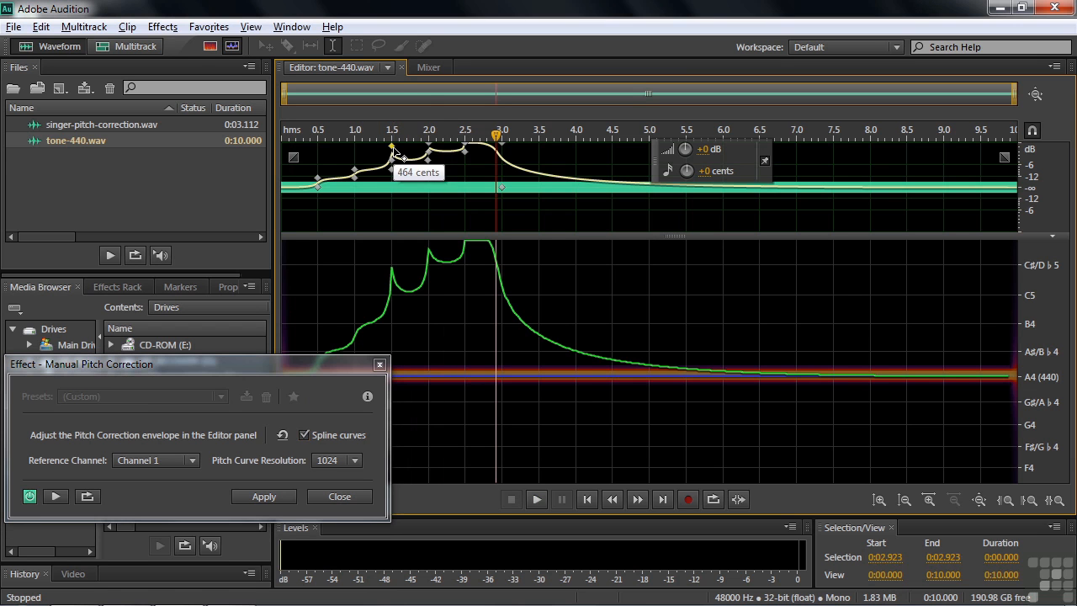
- Remove the stray uppermost envelope keyframes at 1.5 s and 2.0 s, and preview the smoother rise
drag(393, 150, 393, 103)
drag(429, 149, 436, 96)
drag(464, 141, 452, 101)
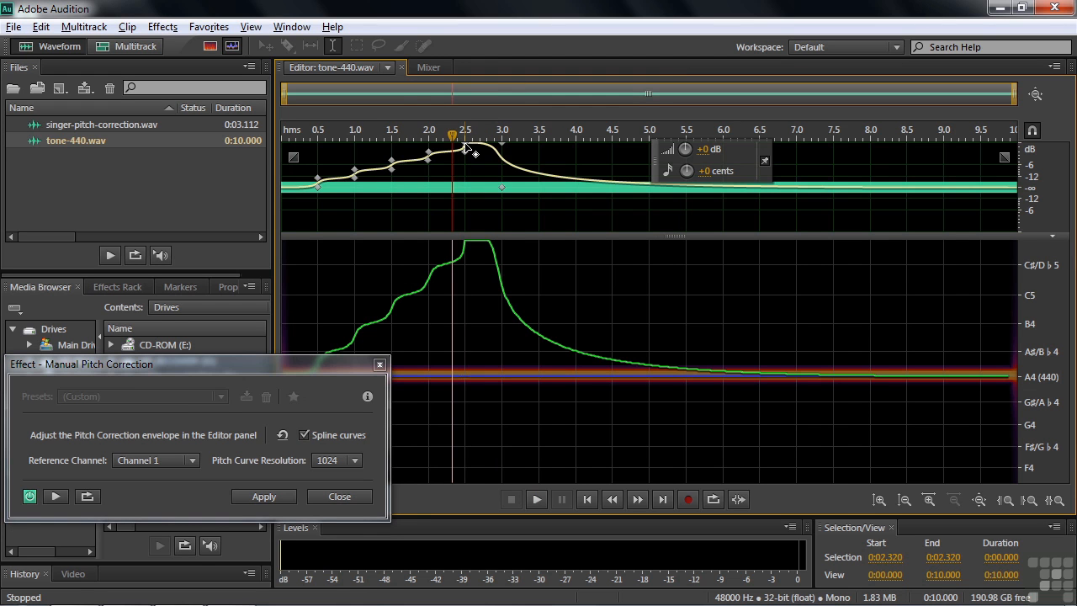
mouse_move(468, 148)
key(space)
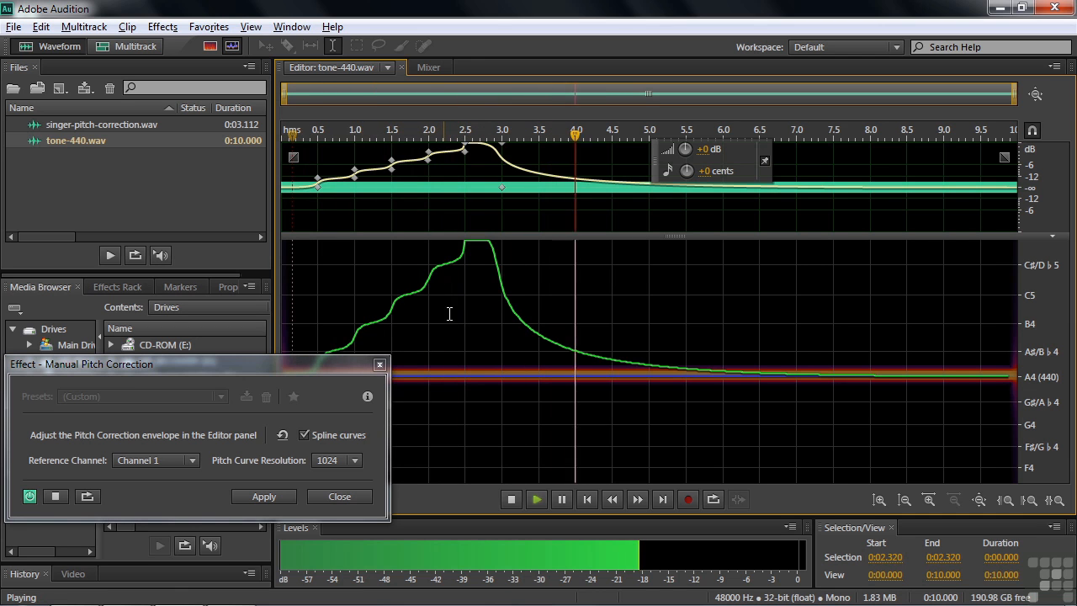
key(space)
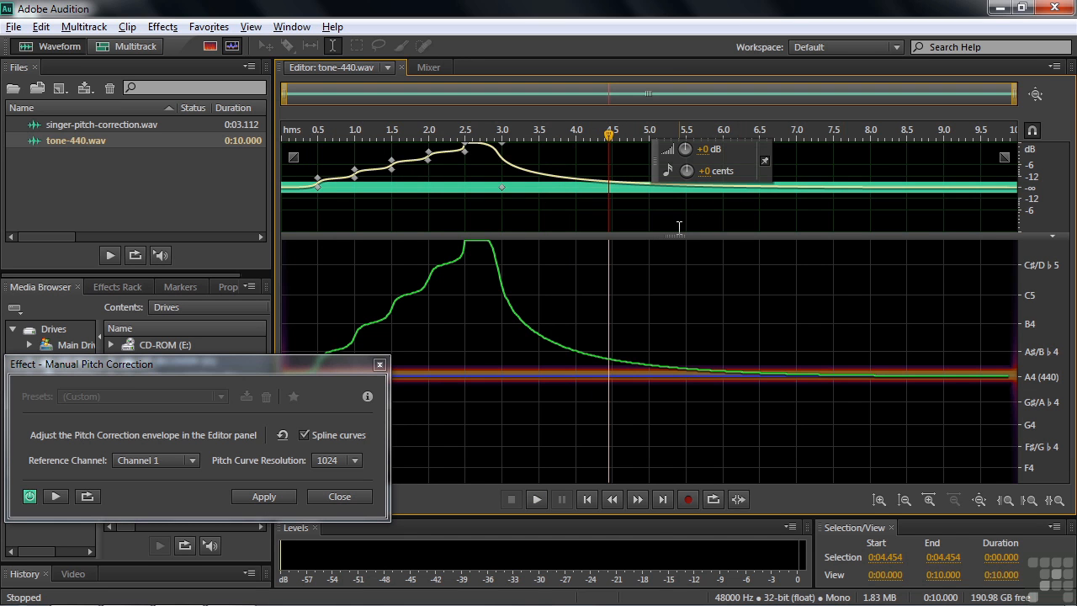
key(space)
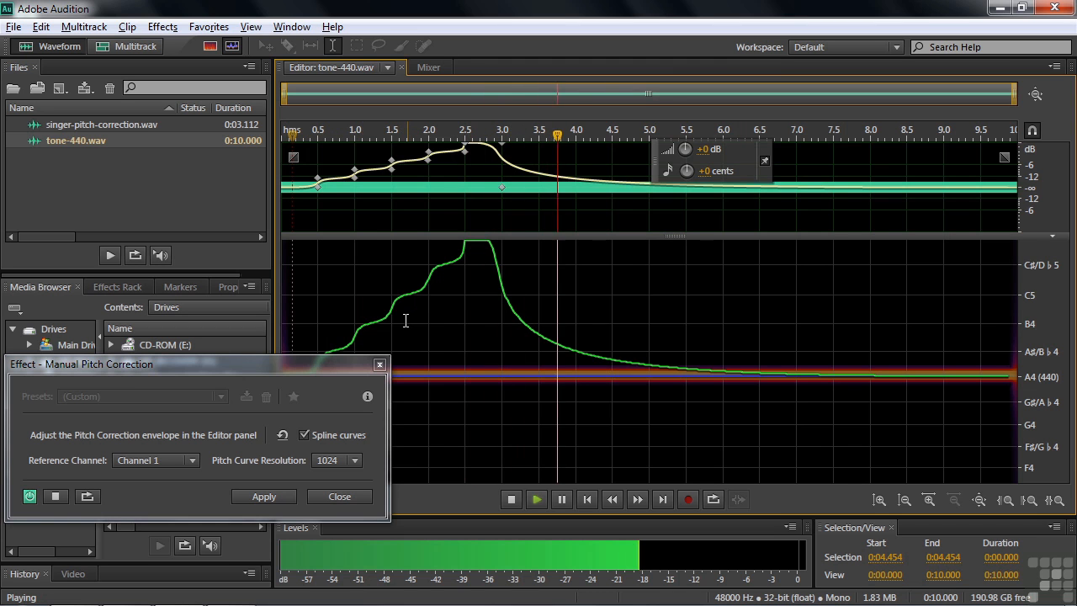
key(space)
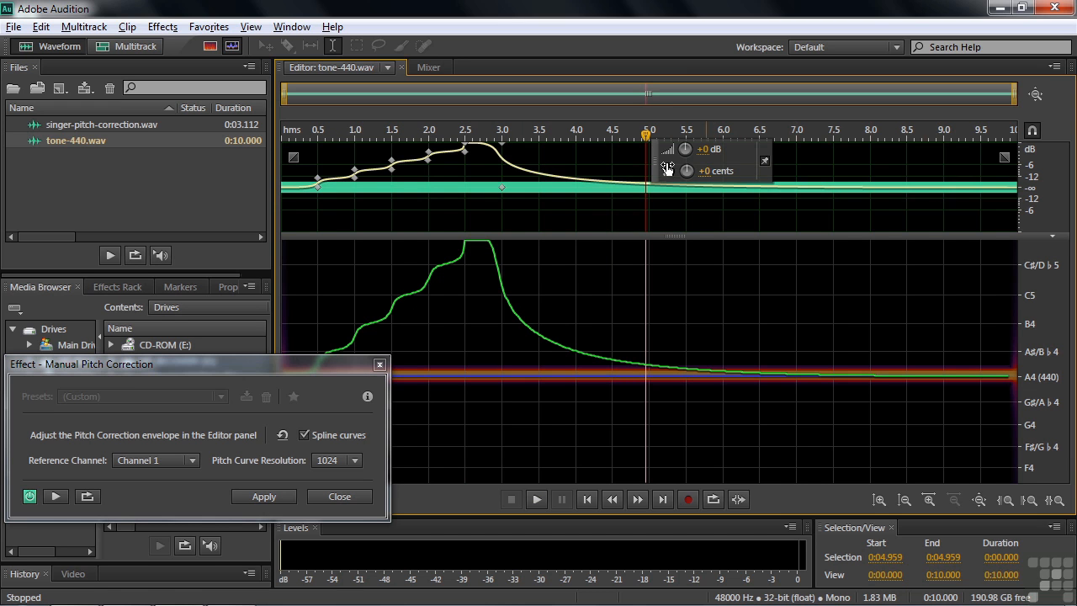
- Add an envelope keyframe at about 3.3 s to steepen the pitch drop, preview it, and lower the whole envelope slightly
drag(526, 175, 526, 180)
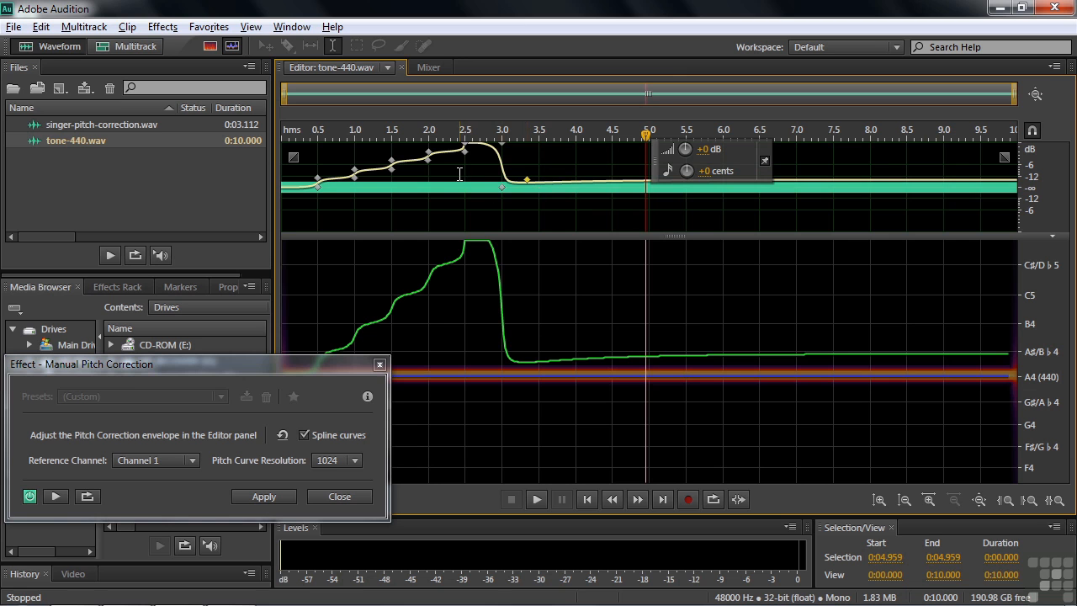
key(space)
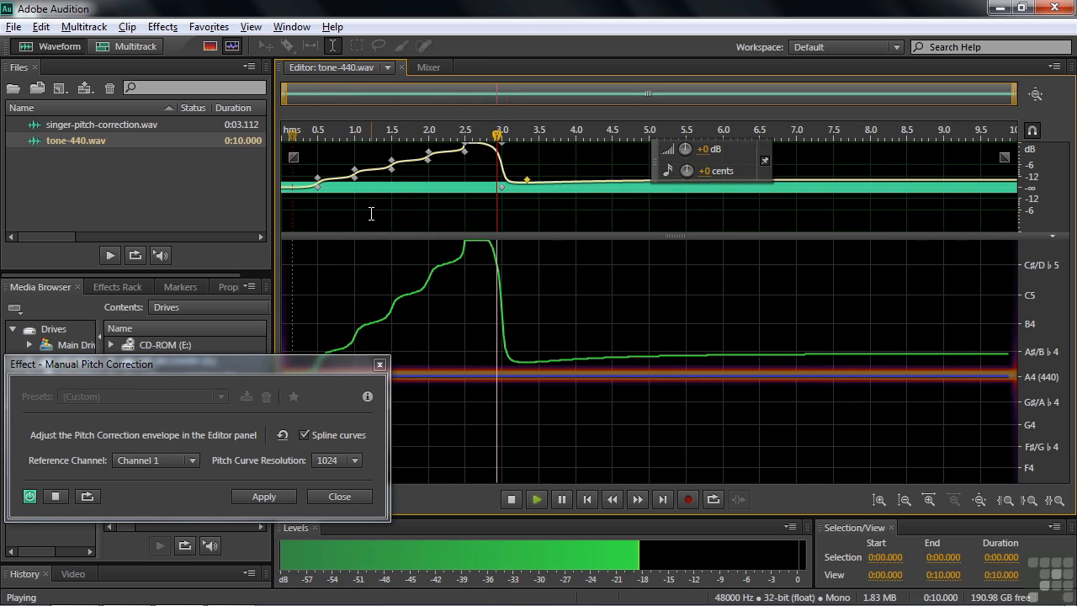
key(space)
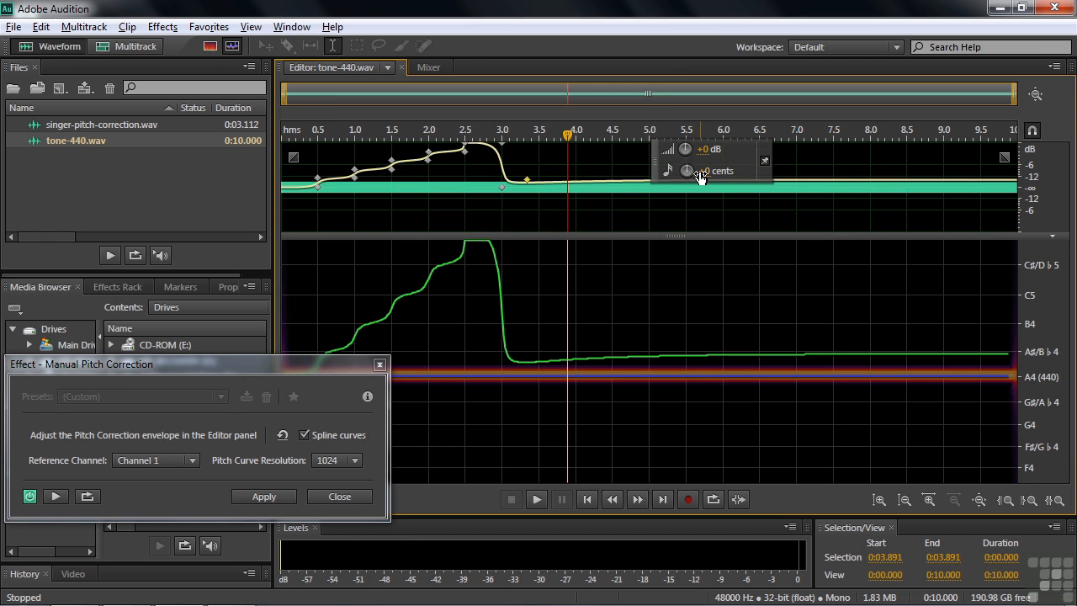
drag(705, 173, 702, 182)
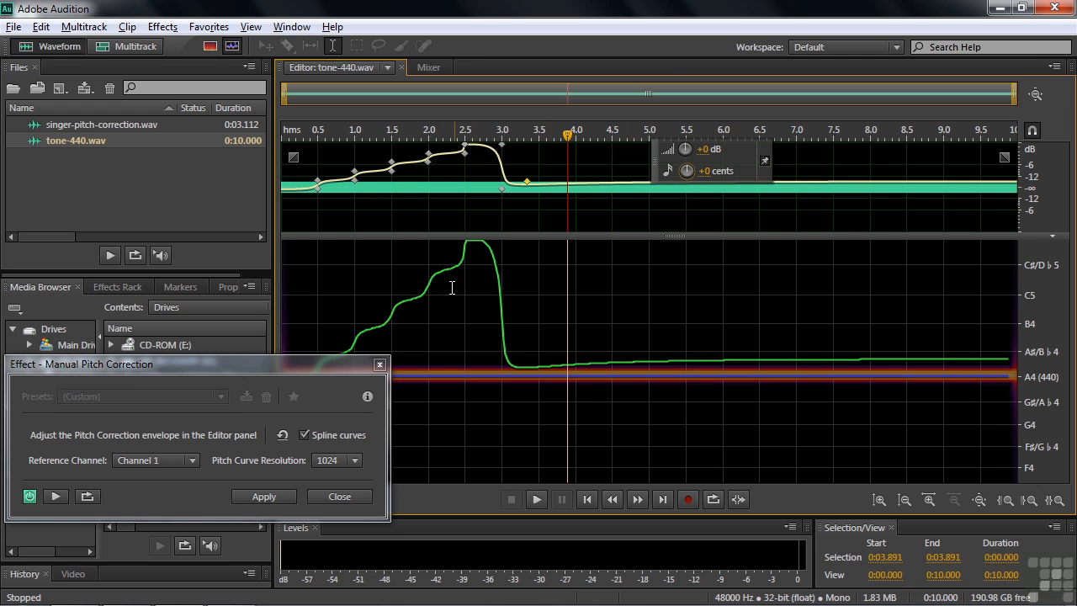
- Open singer-pitch-correction.wav in the editor and play it from near the start
double_click(41, 125)
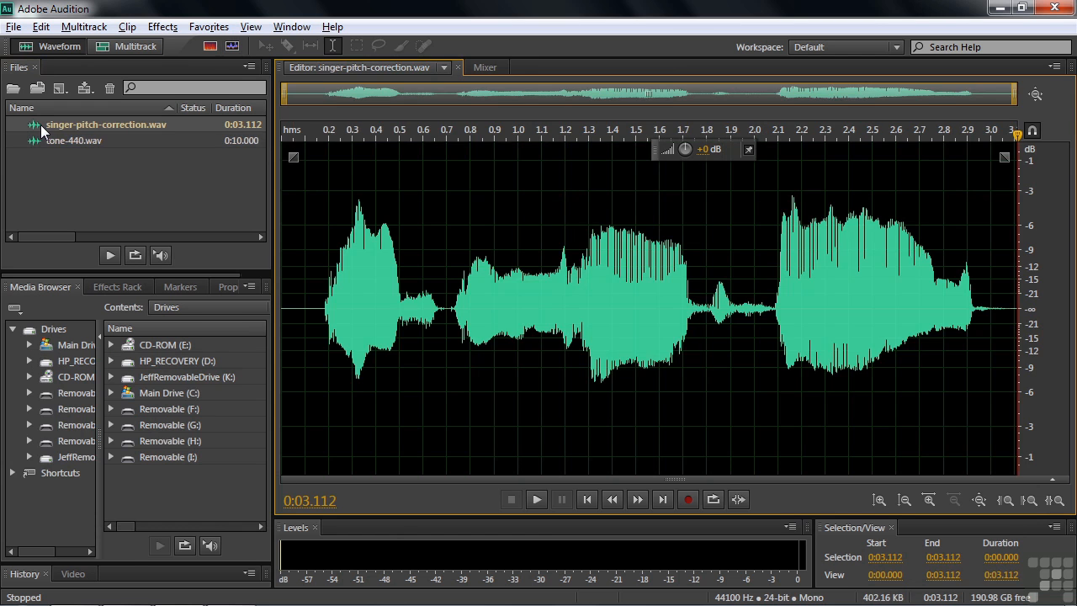
click(296, 309)
key(space)
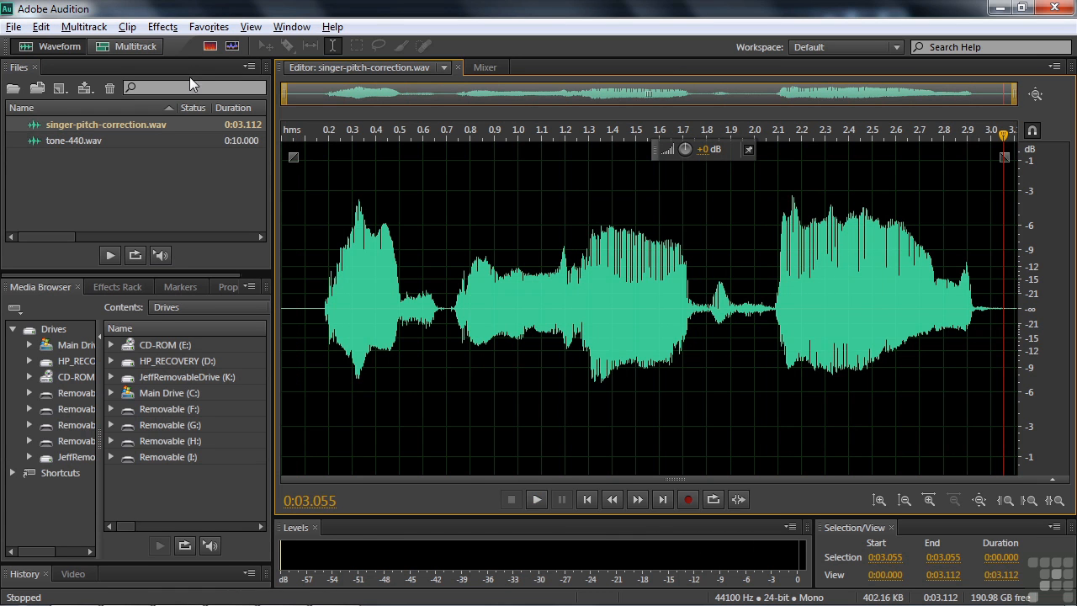
- Open the Manual Pitch Correction effect for the singer's recording and move its window clear of the first note
click(164, 27)
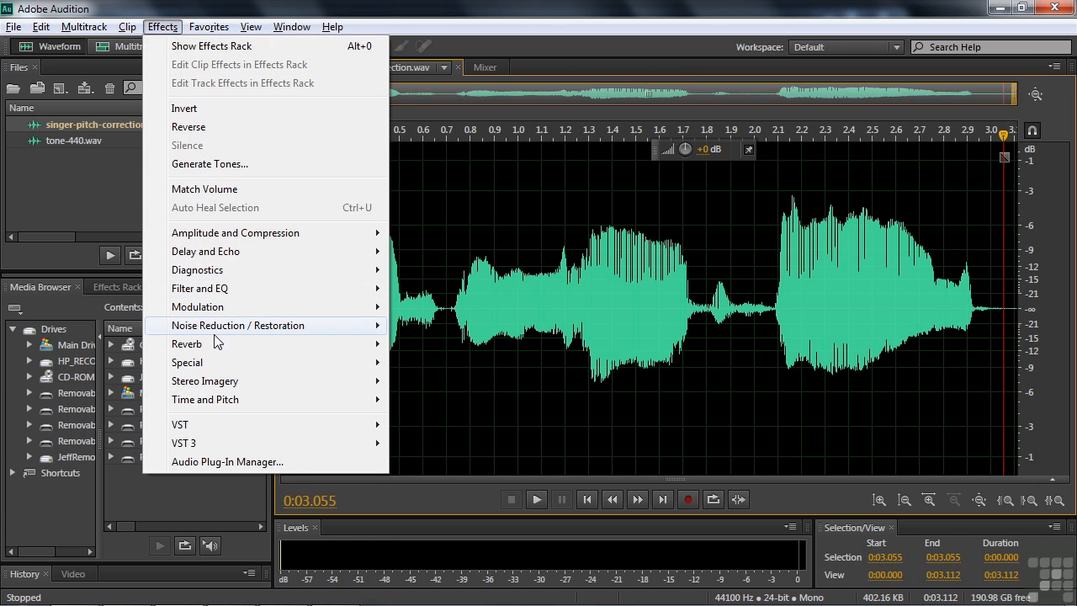
mouse_move(232, 403)
click(421, 419)
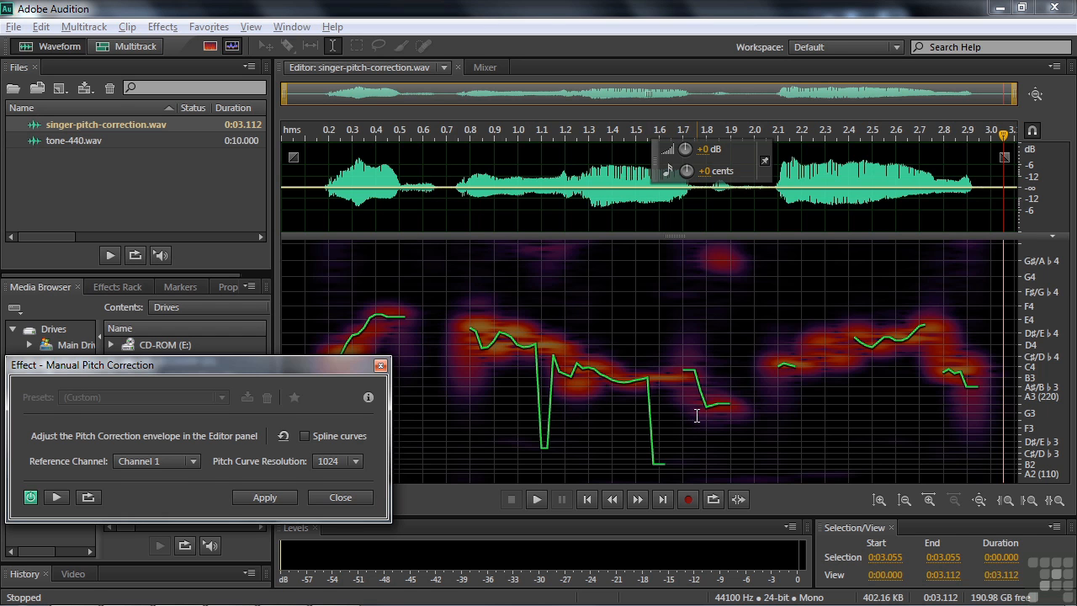
drag(350, 368, 350, 385)
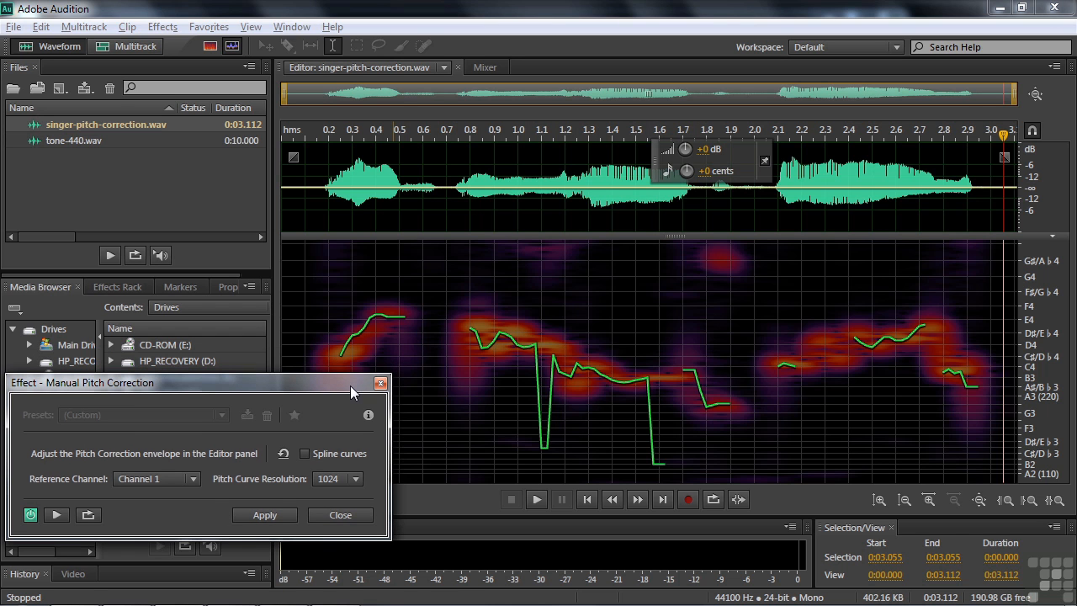
- Play the vocal from 0.1 s and examine its pitch curve against the note scale in closer detail
click(306, 327)
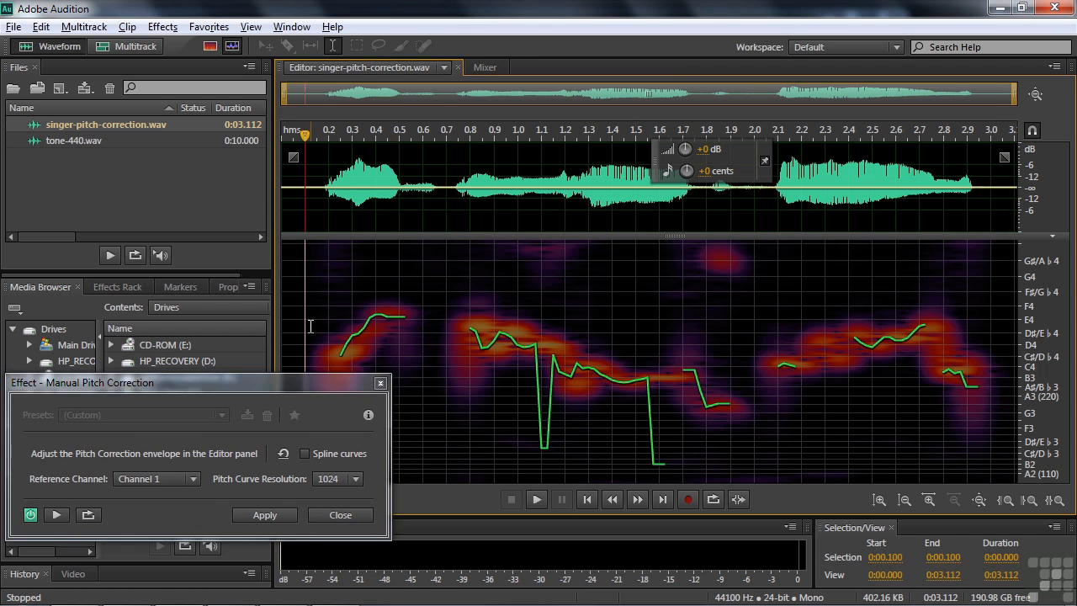
key(space)
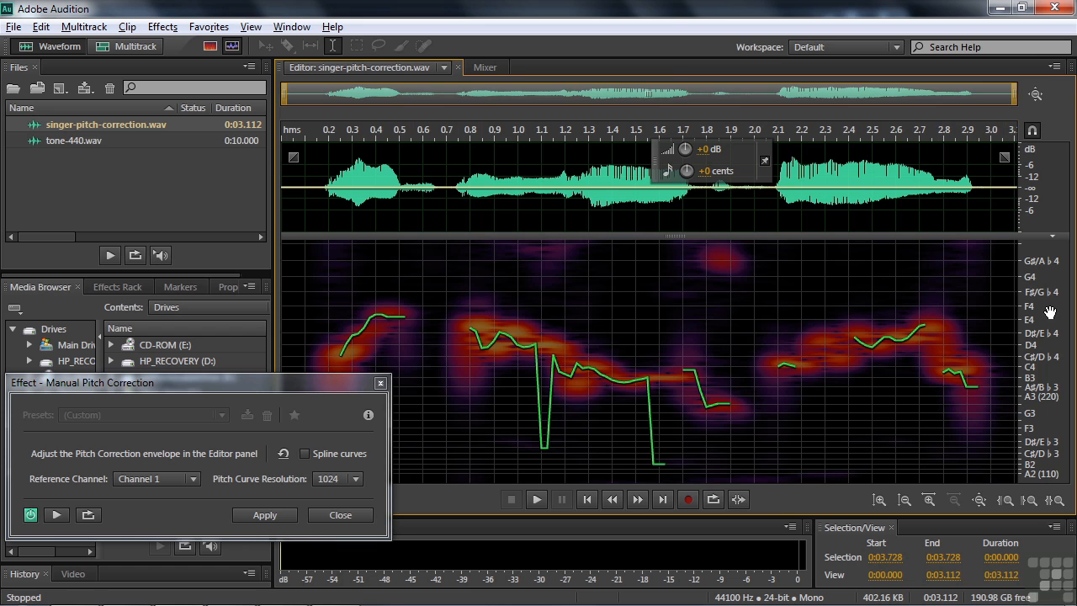
drag(1040, 299, 1047, 429)
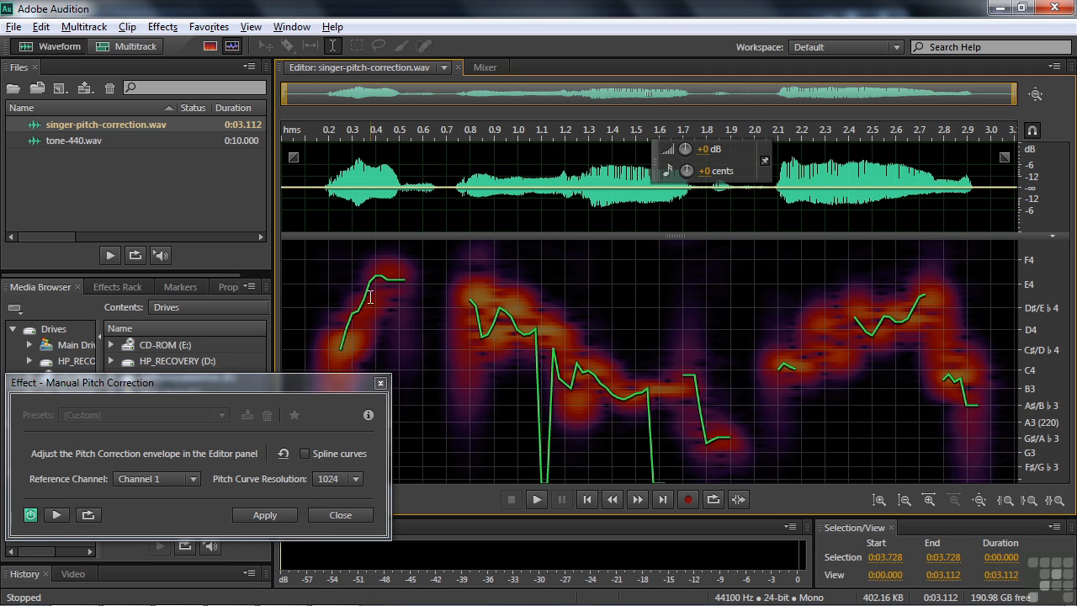
- Add pitch envelope keyframes at about 0.18 s and 0.37 s, raise the earlier one, and play the first 0.7 s
click(367, 187)
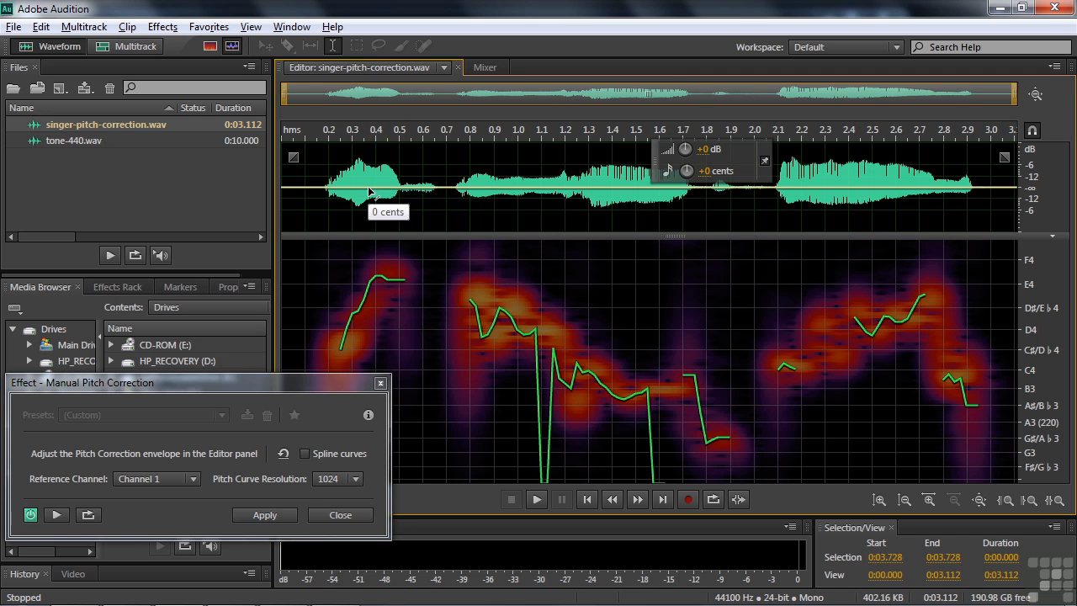
click(321, 187)
drag(321, 187, 327, 159)
drag(446, 164, 239, 147)
key(space)
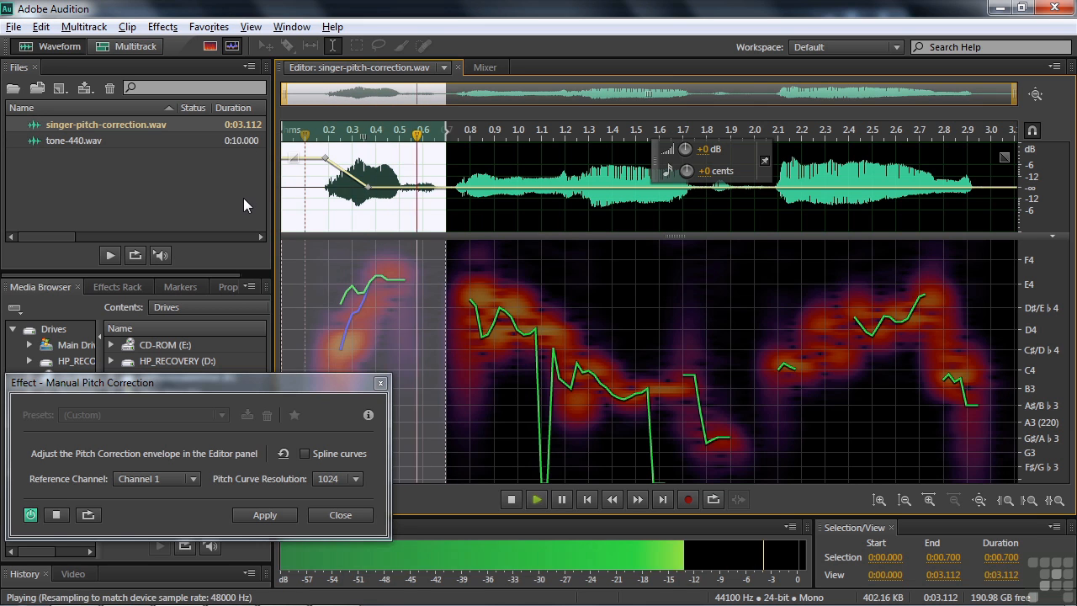
- Lower the keyframe at about 0.18 s slightly, preview the first note again, and clear the selection
drag(327, 159, 326, 166)
key(space)
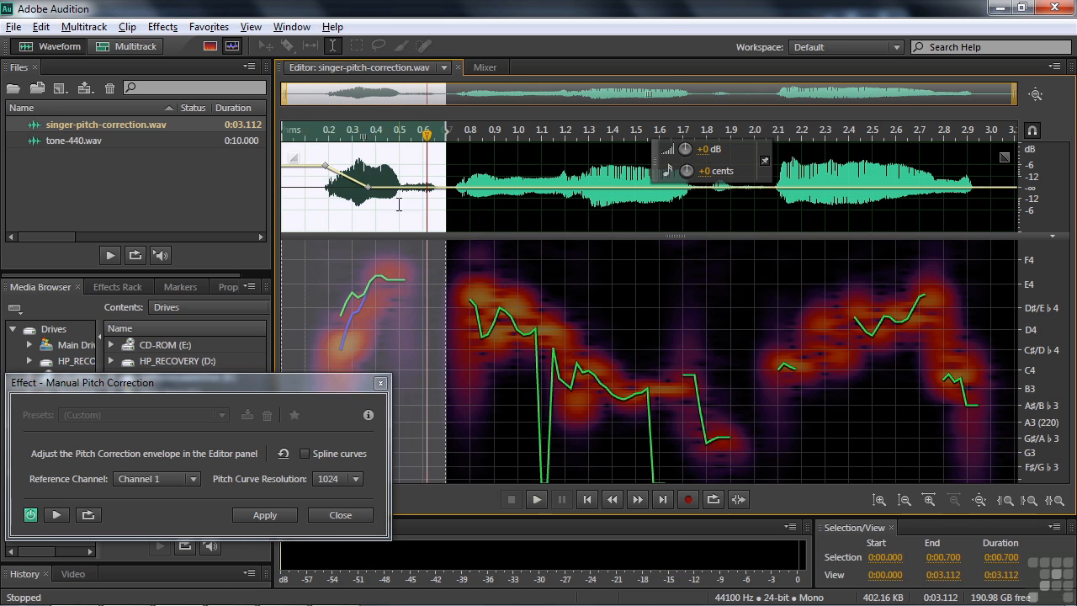
click(449, 205)
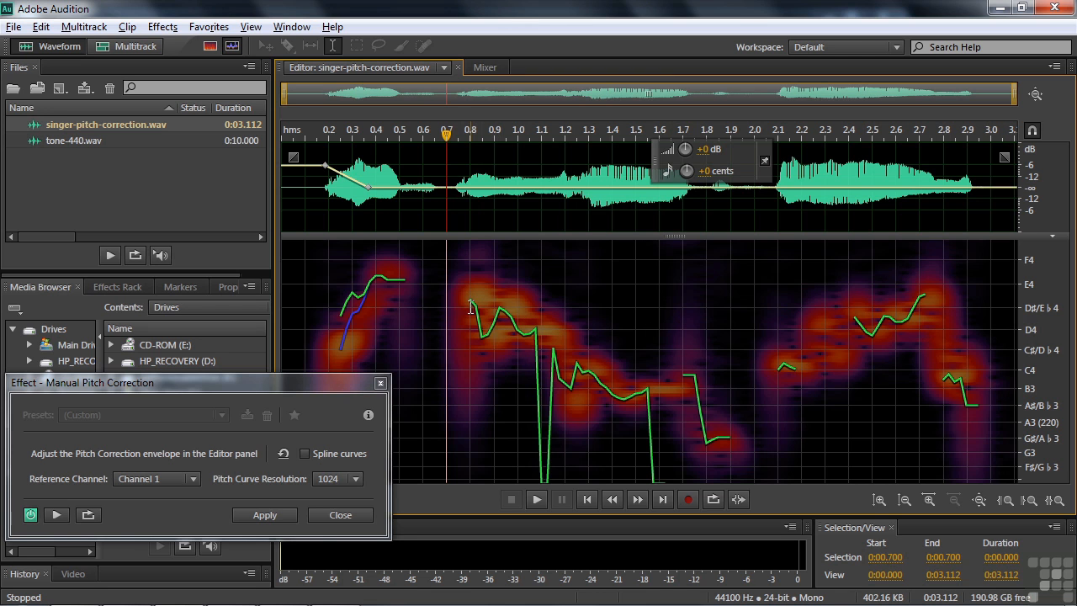
- Add envelope keyframes at about 0.66 s, 0.7 s and 1.0 s, pull the middle one down, and play the first 1.131 s
click(439, 187)
drag(446, 188, 447, 194)
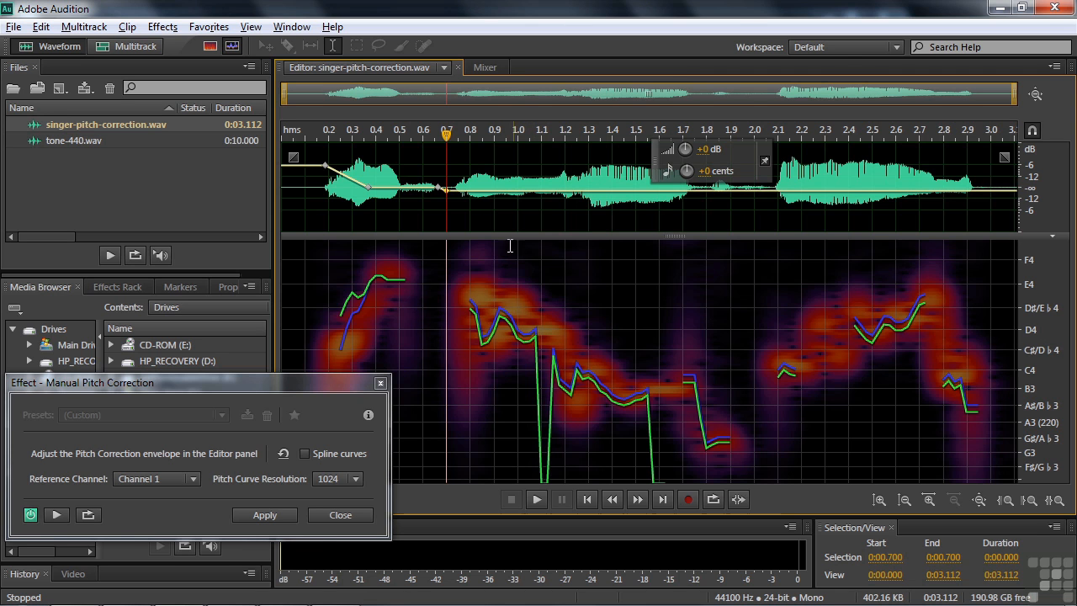
click(520, 192)
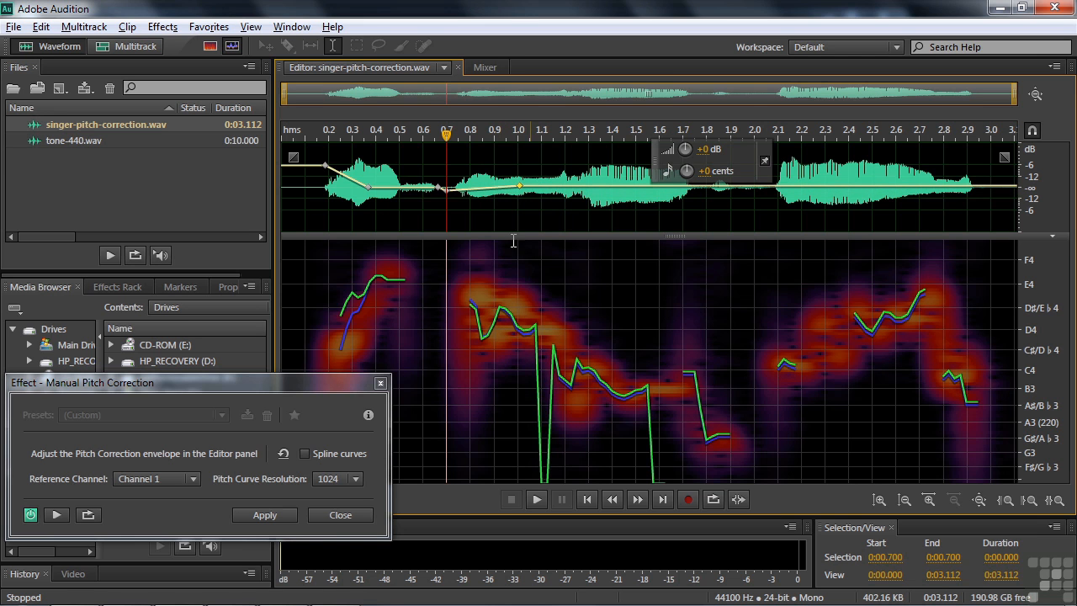
drag(450, 189, 449, 202)
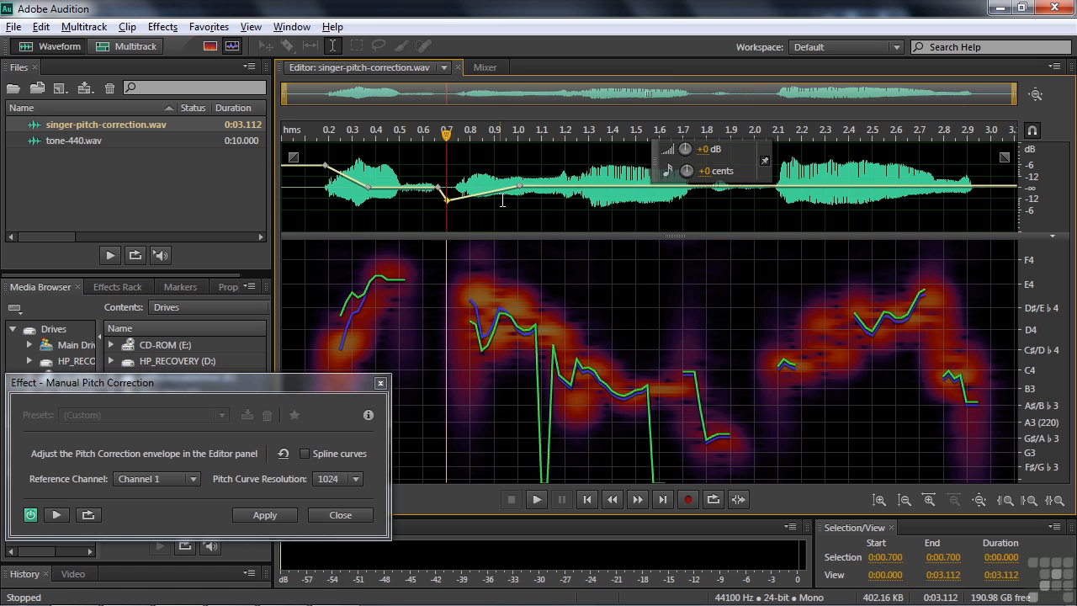
drag(549, 144, 269, 164)
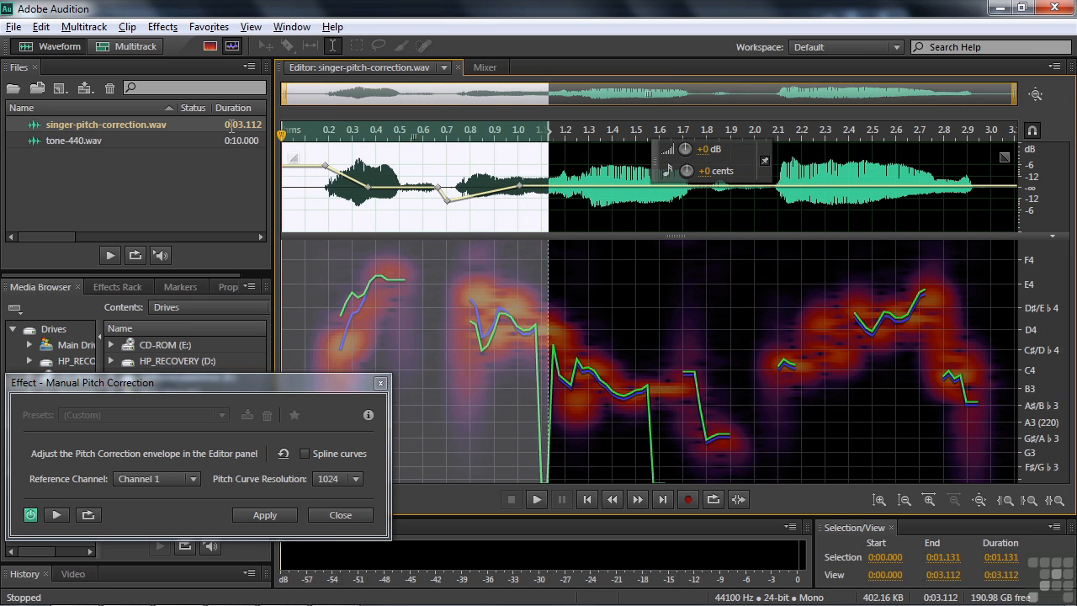
key(space)
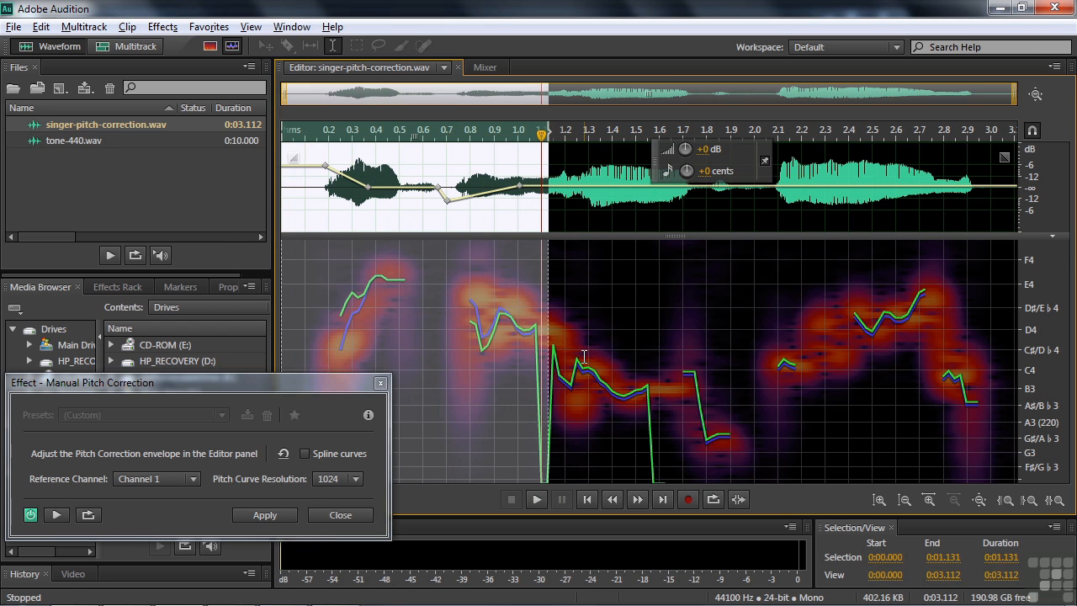
- Clear the selection and listen to the corrected vocal through to about 1.7 s
click(525, 206)
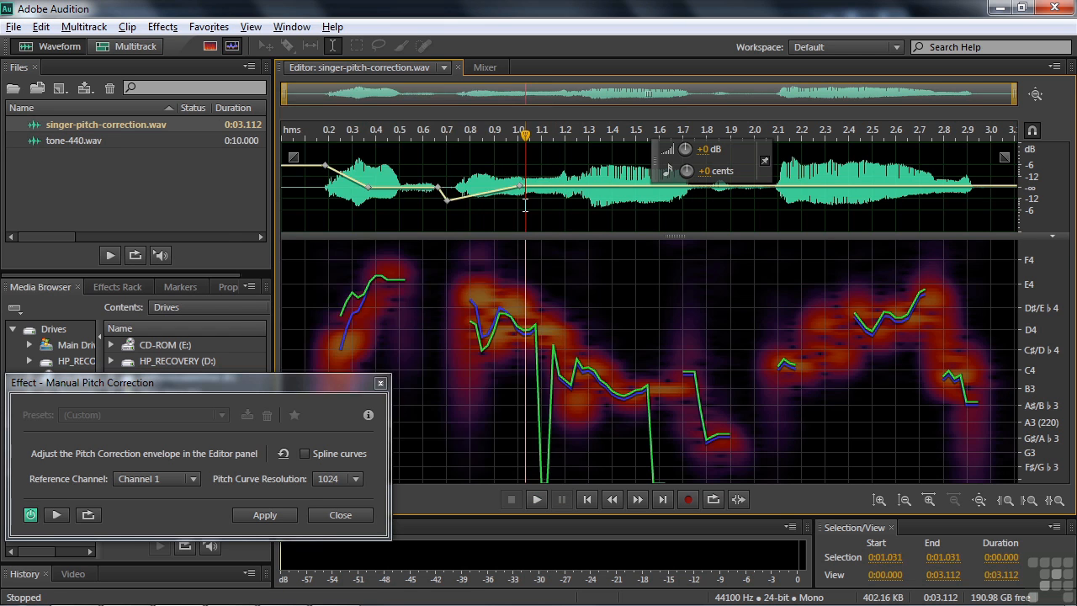
key(space)
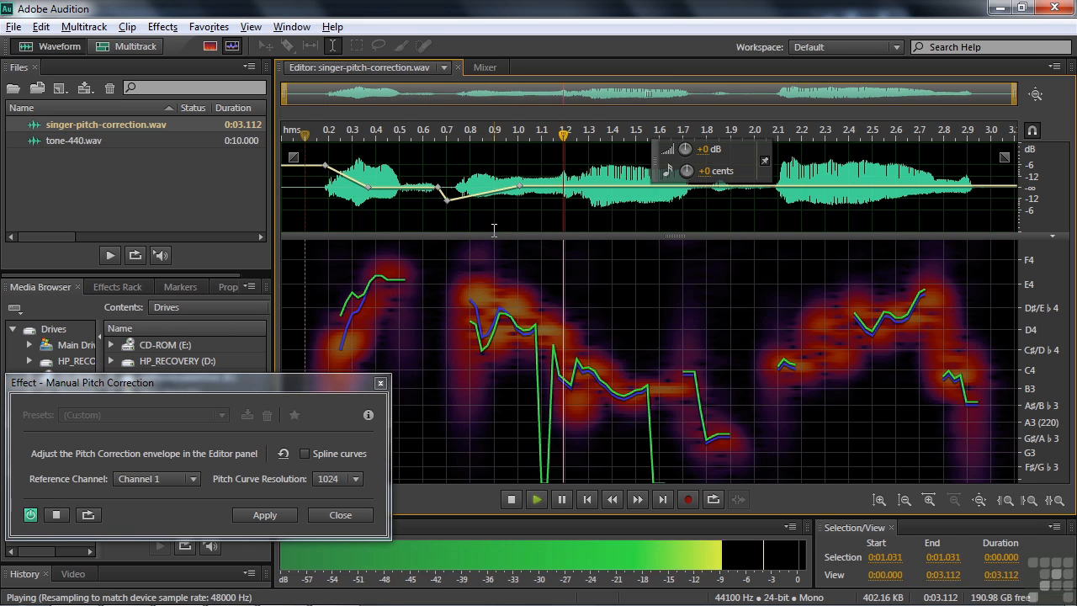
key(space)
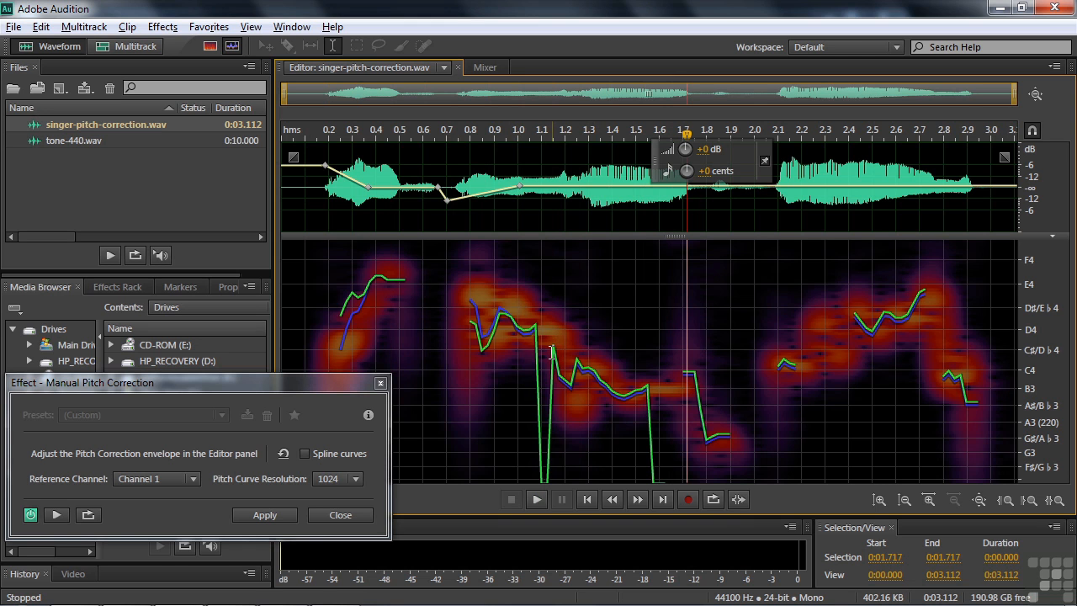
- Dip the envelope with keyframes at about 1.05 s and 1.08 s, raise one near 1.52 s to 123 cents, and preview
drag(537, 187, 538, 190)
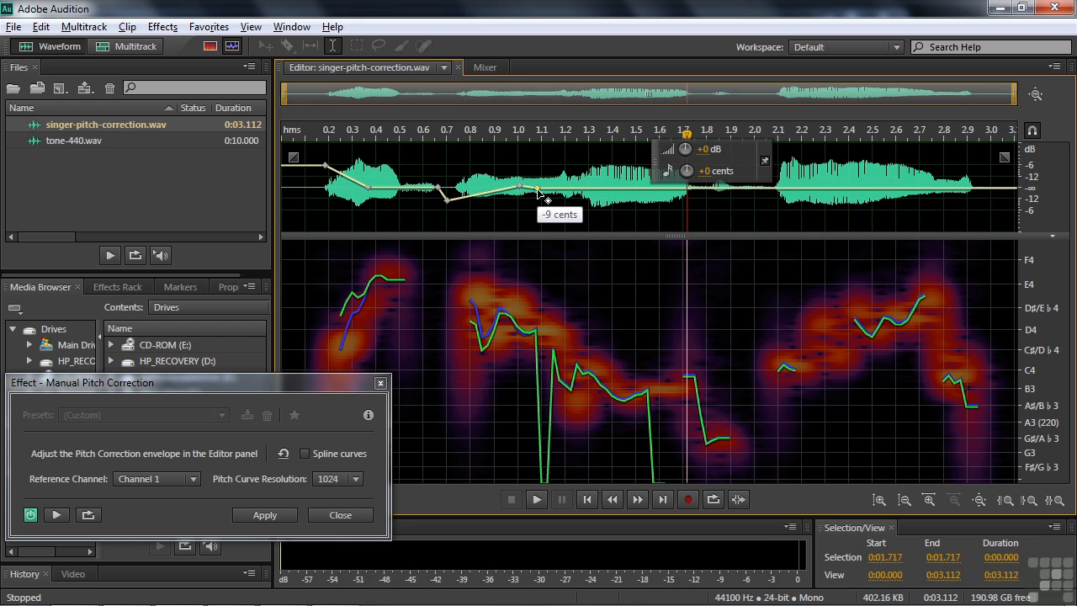
drag(536, 188, 539, 195)
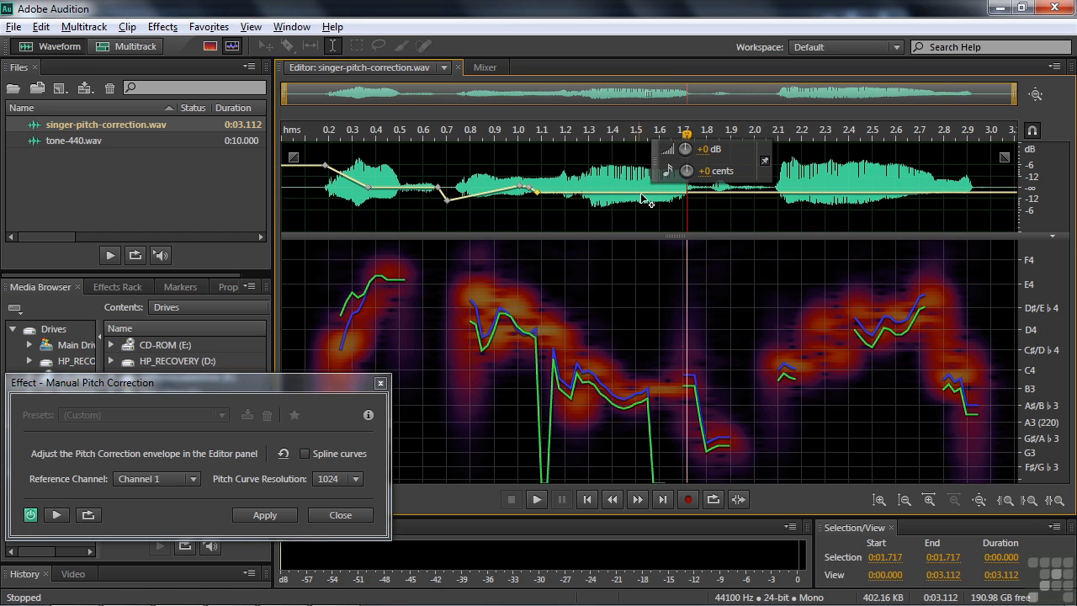
drag(645, 193, 643, 180)
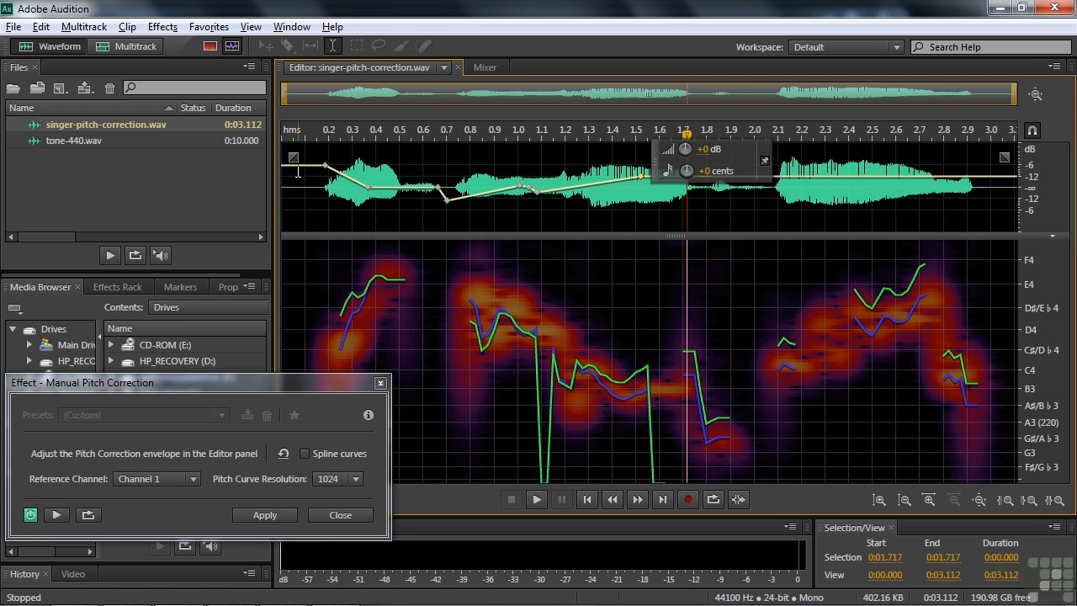
click(723, 216)
key(space)
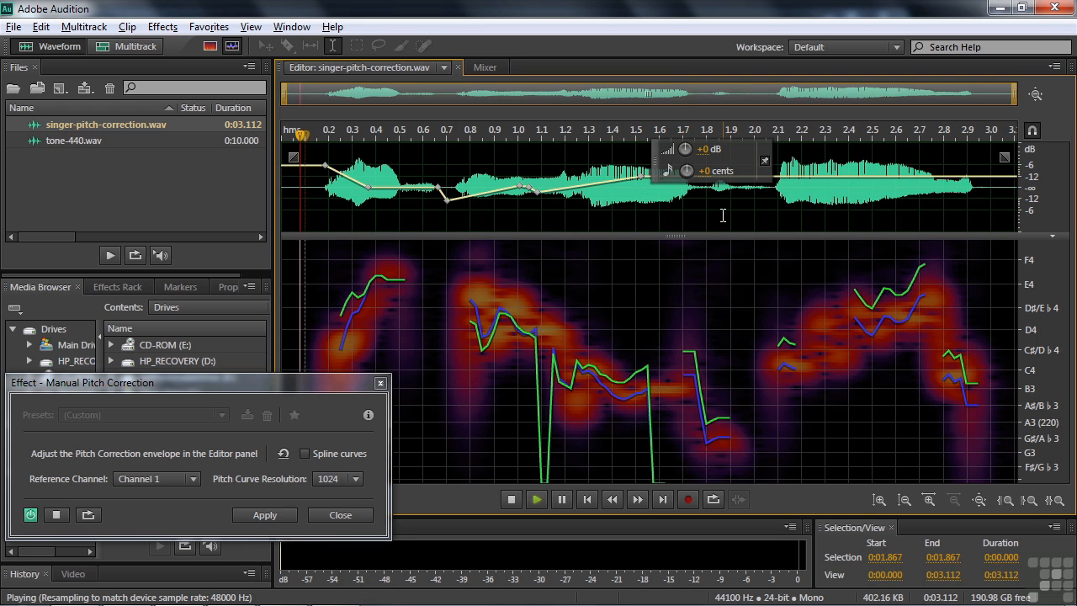
key(space)
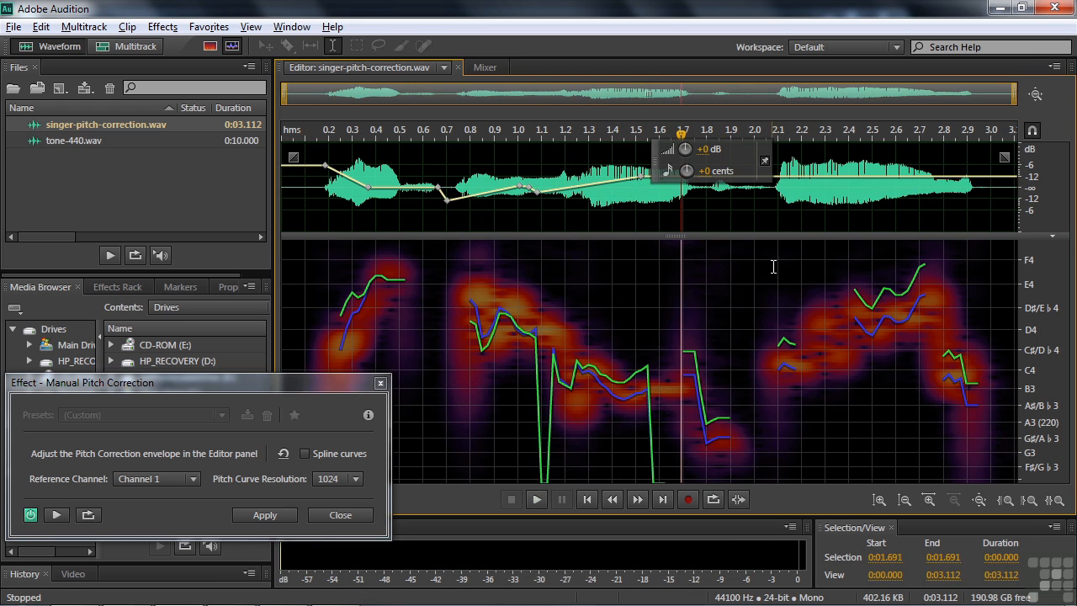
- Lower the keyframe at about 1.52 s slightly, move the volume and pitch overlay clear of it, and preview the vocal
mouse_move(642, 180)
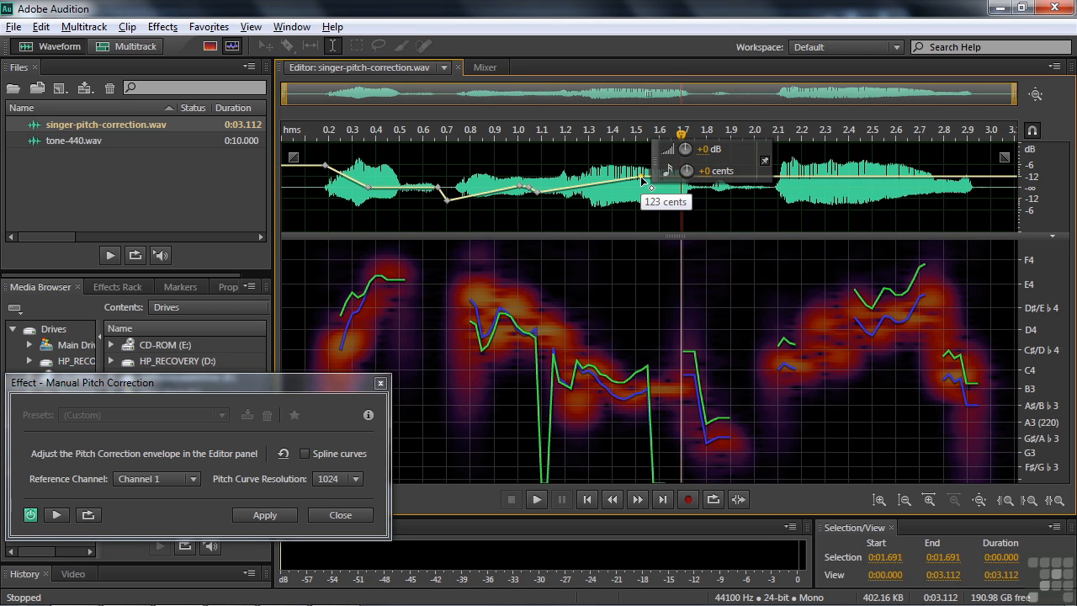
drag(641, 180, 641, 184)
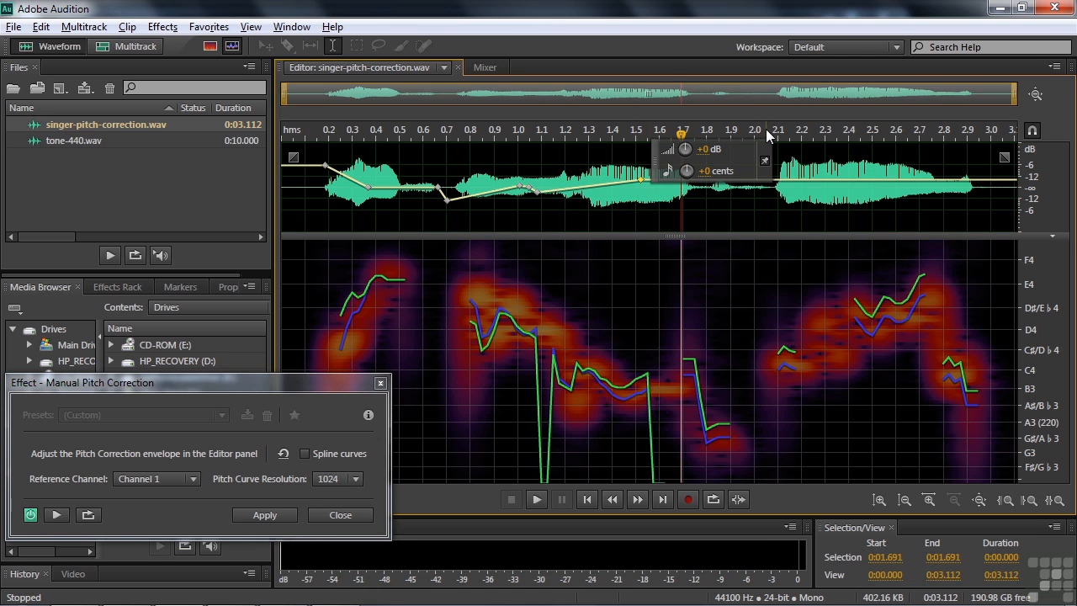
drag(657, 166, 423, 168)
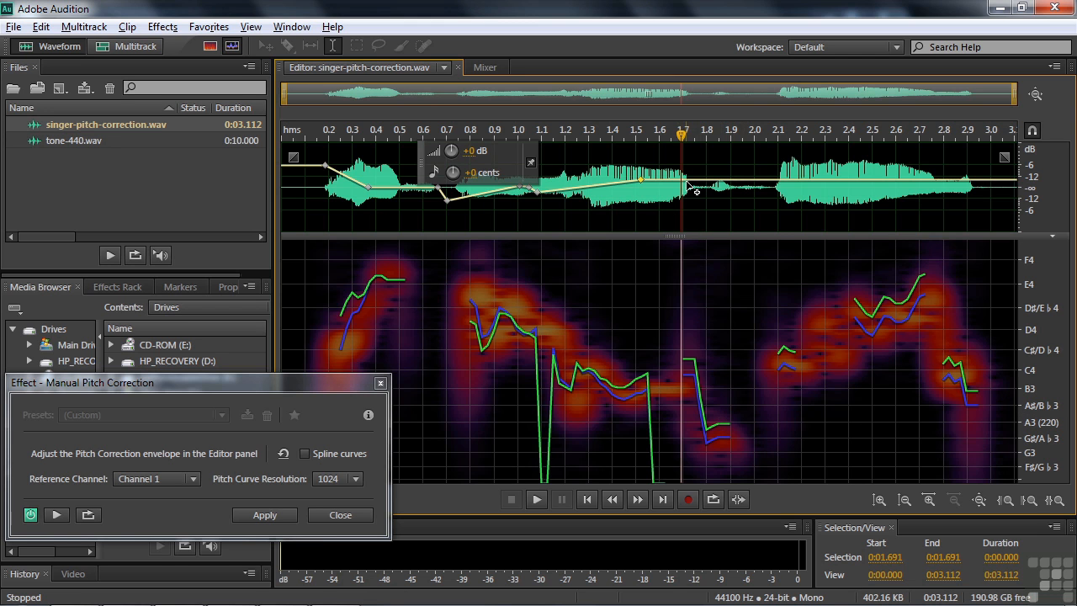
drag(682, 137, 564, 138)
key(space)
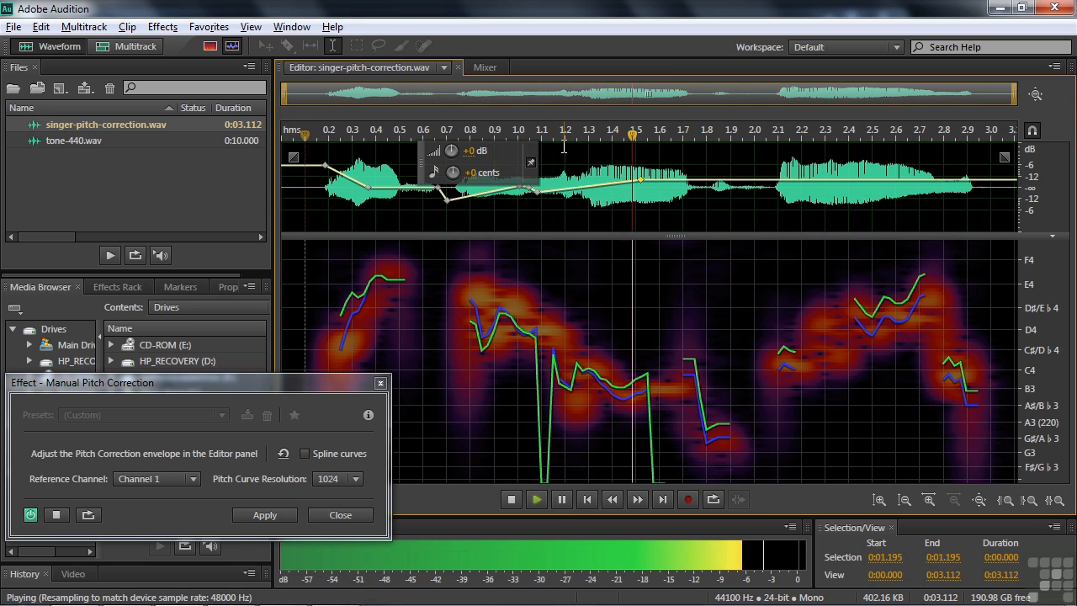
key(space)
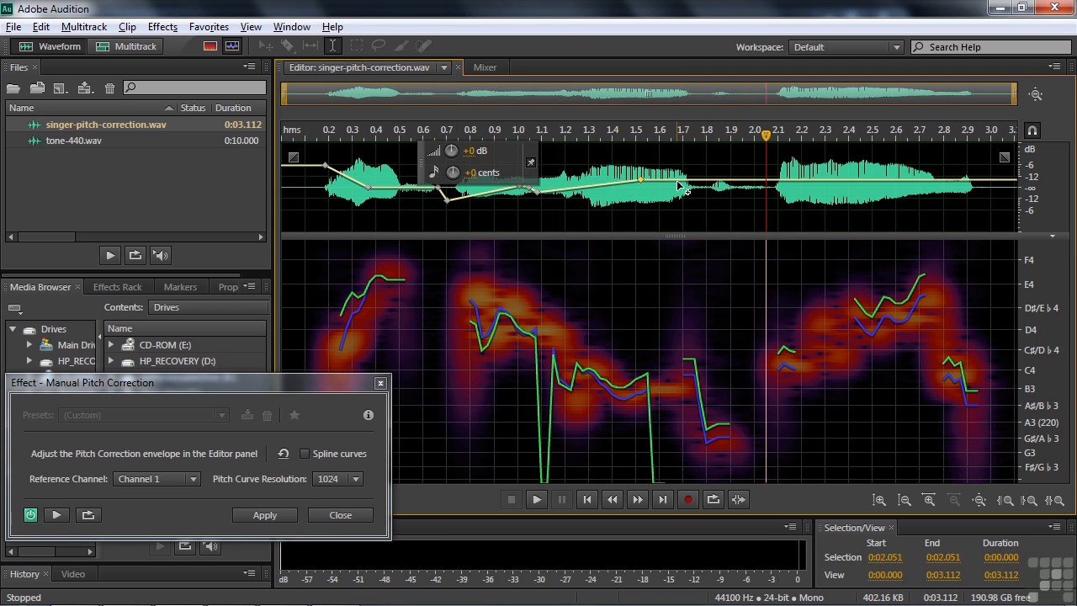
- Add envelope keyframes at about 1.68 s, 1.7 s and 1.77 s with the middle one dipped, and preview the vocal
mouse_move(685, 189)
mouse_down()
mouse_move(692, 195)
mouse_move(700, 181)
mouse_up()
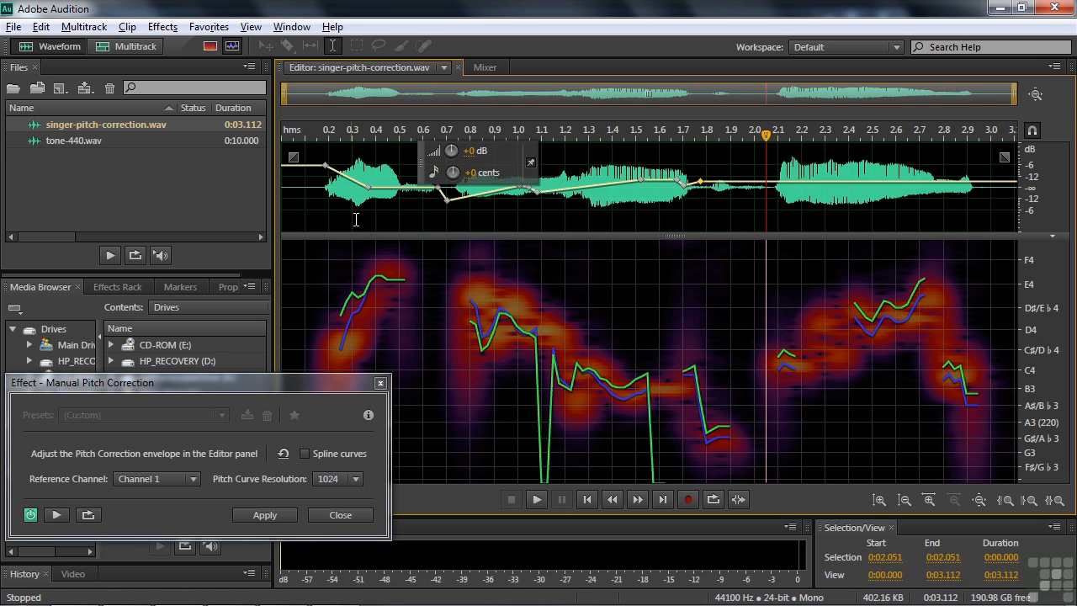
key(space)
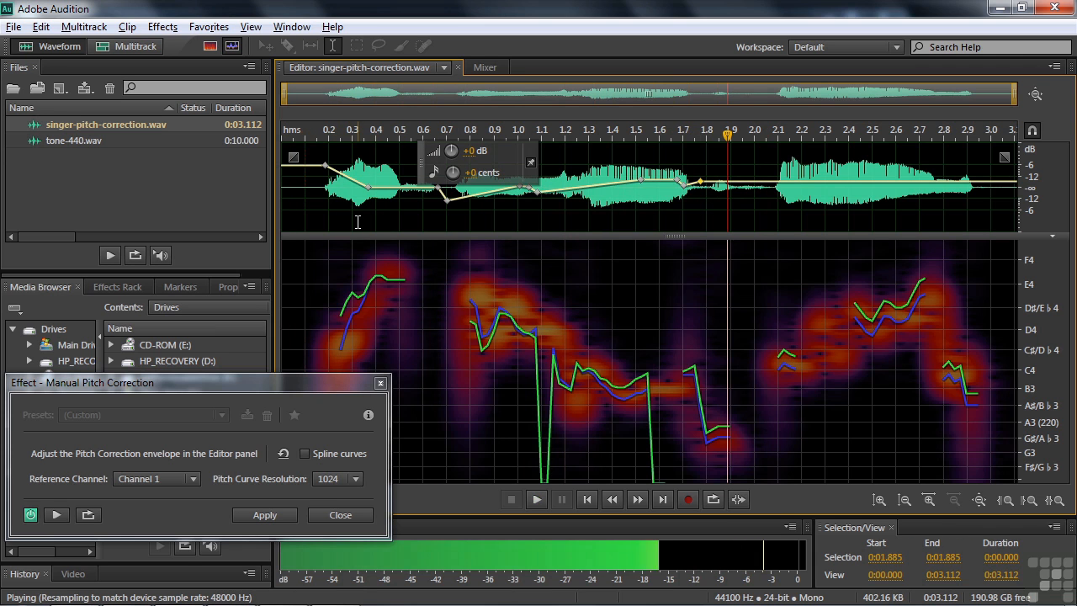
key(space)
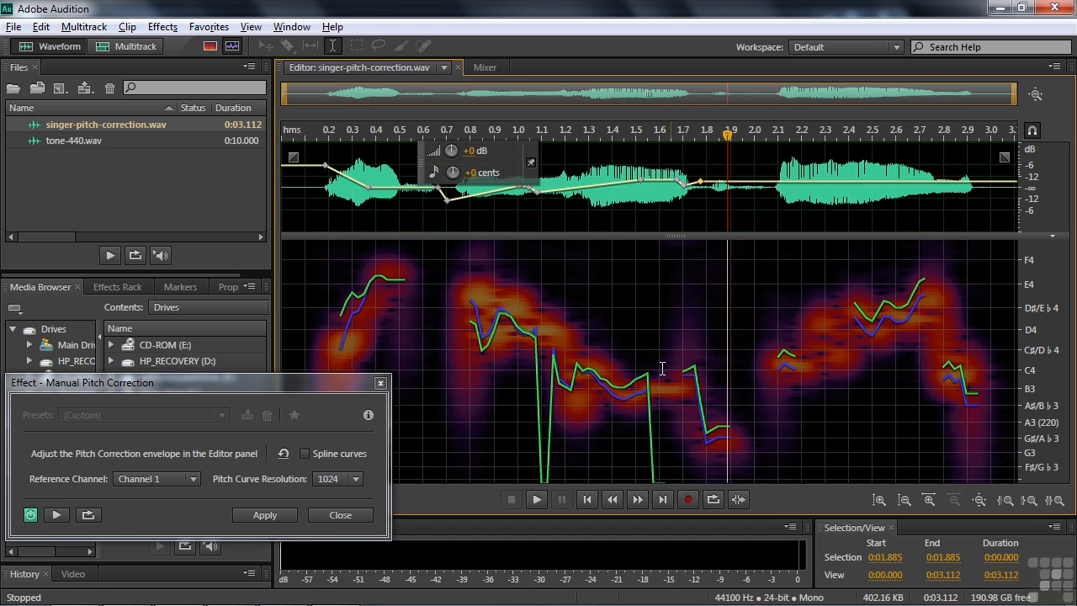
key(Home)
key(space)
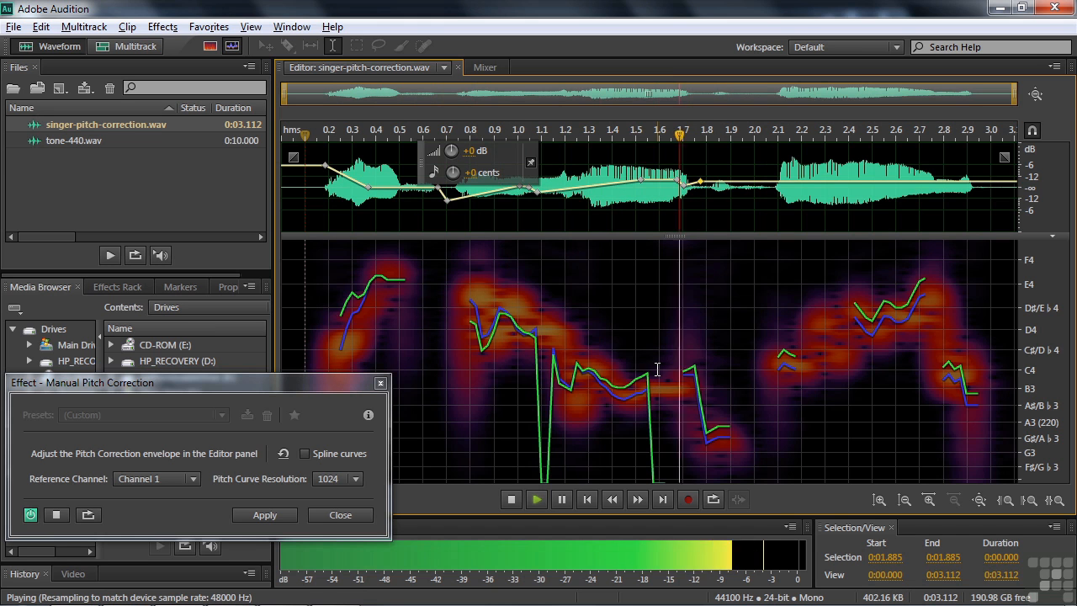
key(space)
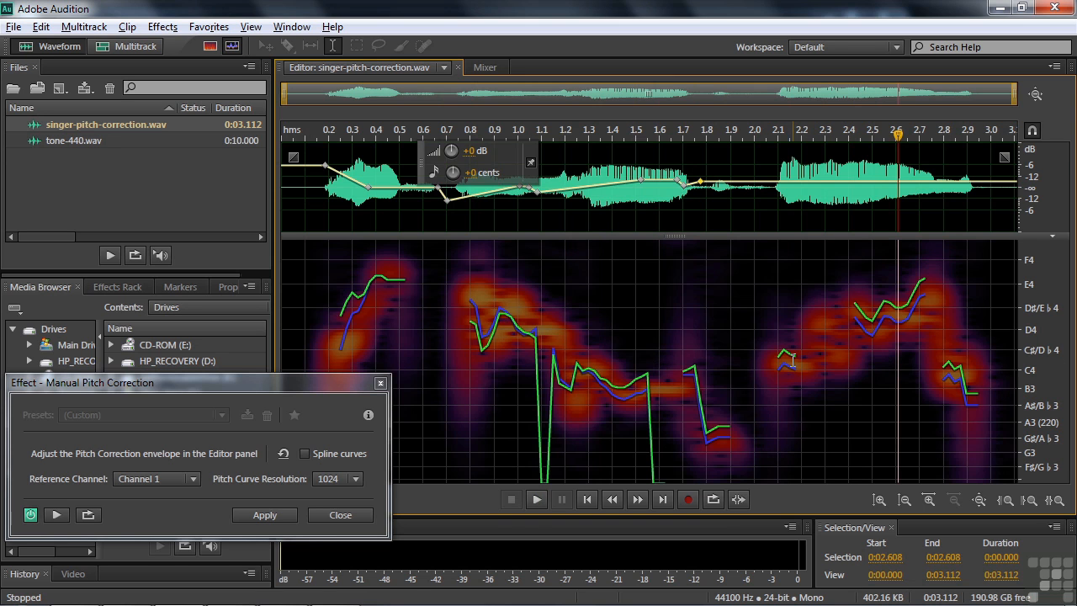
- Bring the envelope back near zero just before 2.0 s, and pull the last phrase down from about 2.07 s to 2.17 s
click(749, 183)
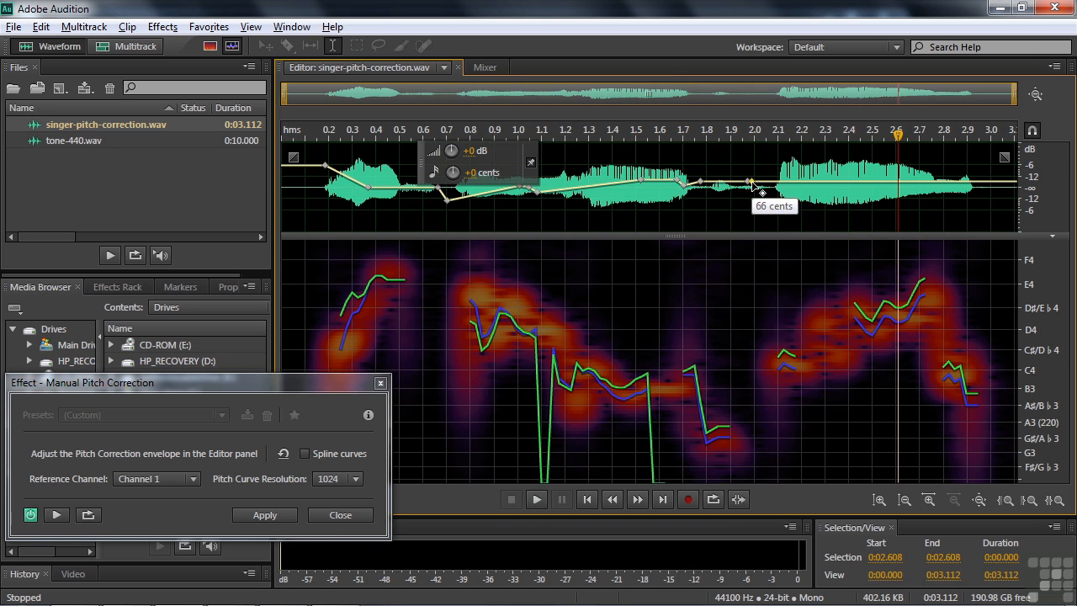
click(752, 189)
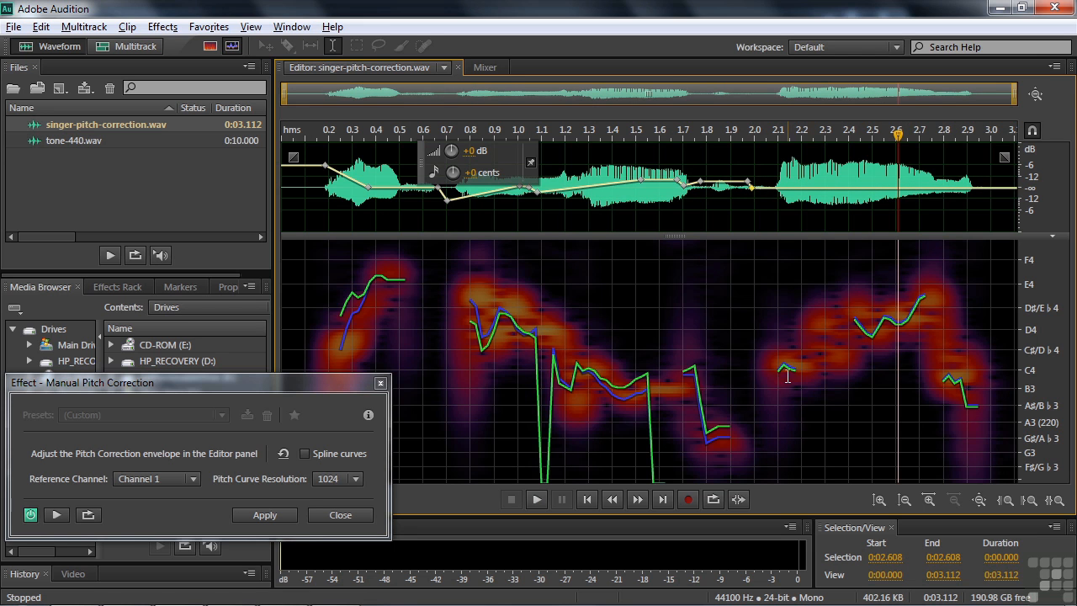
click(764, 190)
drag(776, 188, 783, 196)
drag(789, 195, 794, 209)
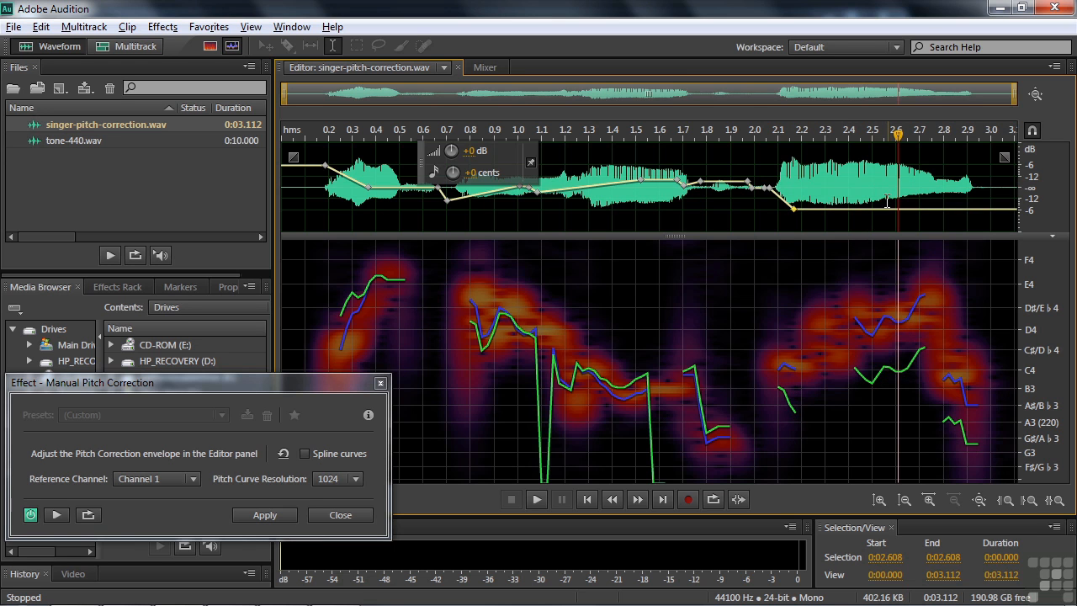
- Shape the lowered last phrase with keyframes between about 2.35 s and 2.74 s, and raise the envelope sharply at about 2.77 s
drag(885, 210, 909, 216)
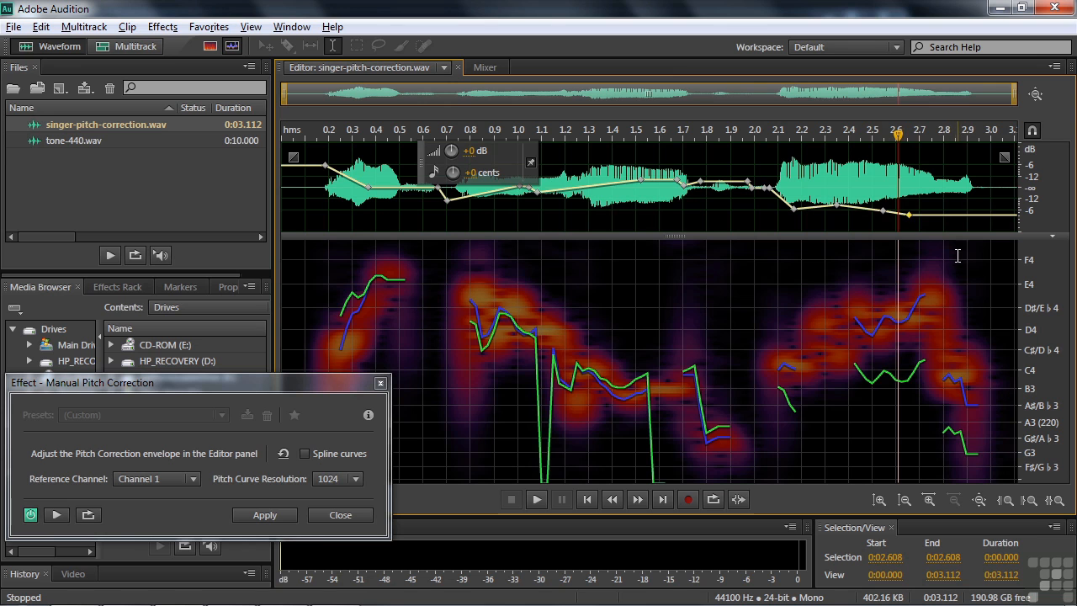
click(923, 215)
click(938, 215)
mouse_move(938, 215)
mouse_down()
mouse_move(935, 180)
mouse_move(928, 213)
mouse_up()
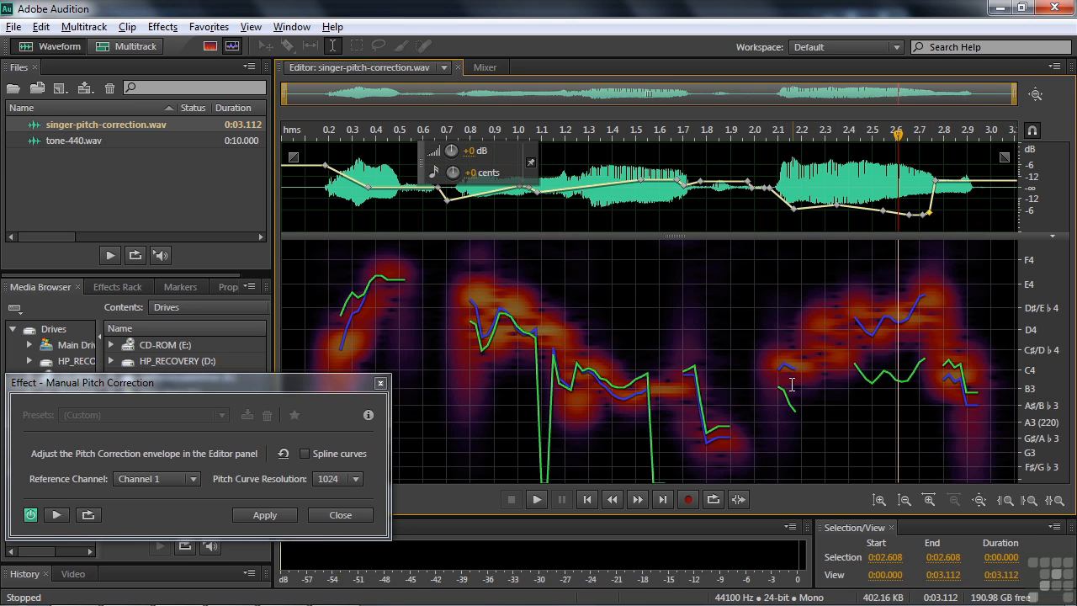
- Raise the 2.17 s keyframe after adding one near 2.27 s, and lower the 2.77 s keyframe slightly, previewing the vocal
drag(816, 209, 795, 191)
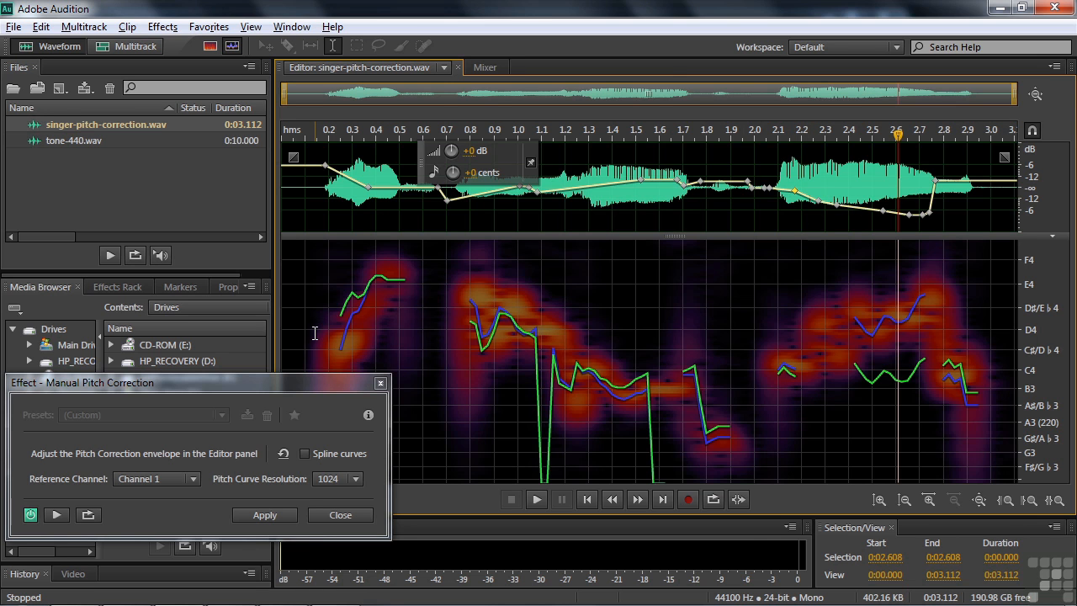
key(space)
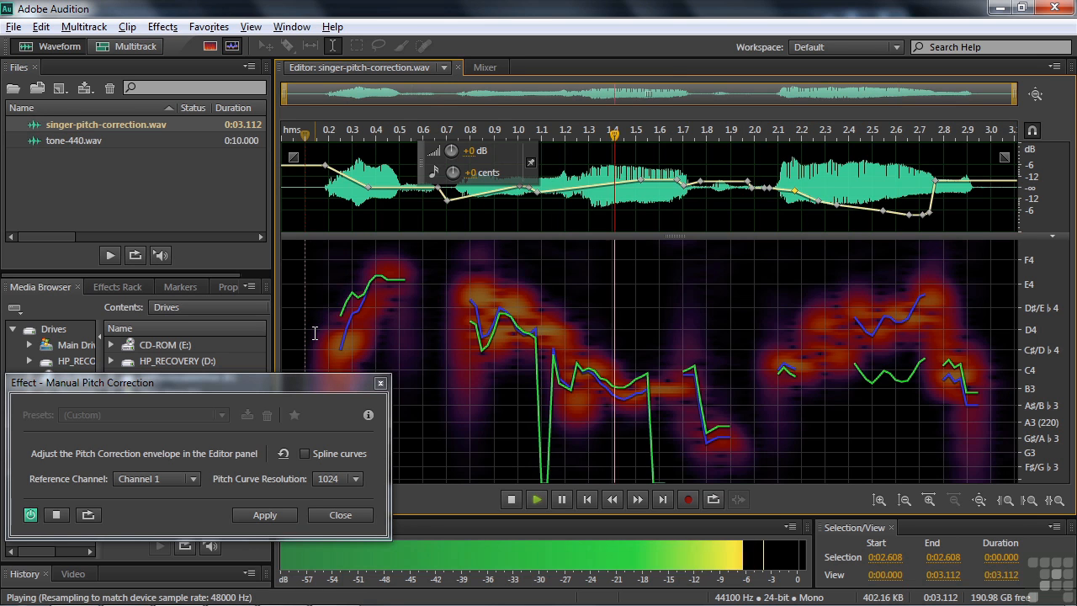
key(space)
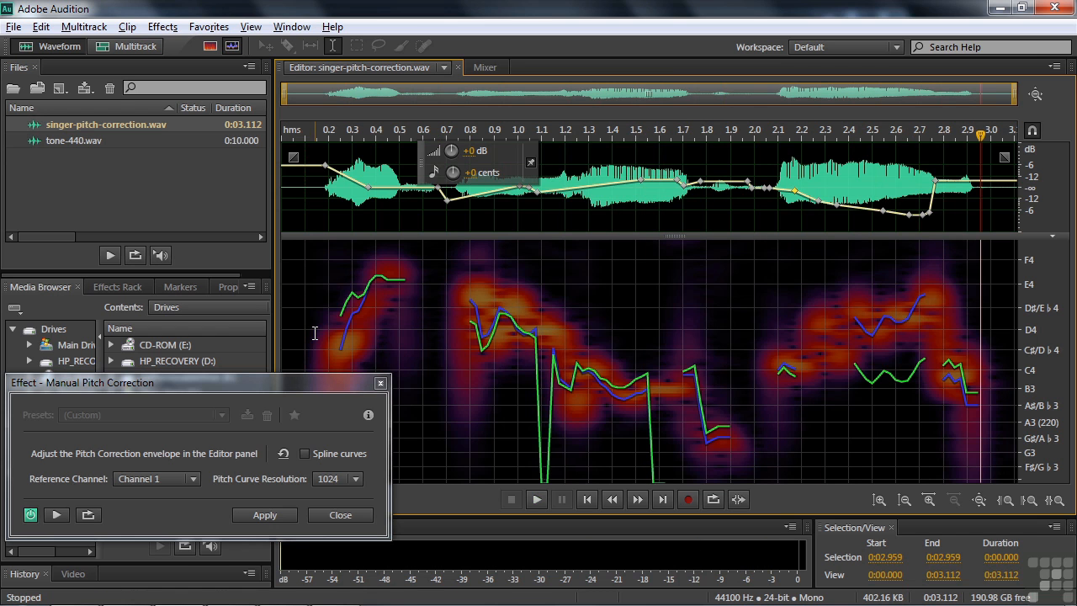
drag(936, 179, 937, 185)
key(space)
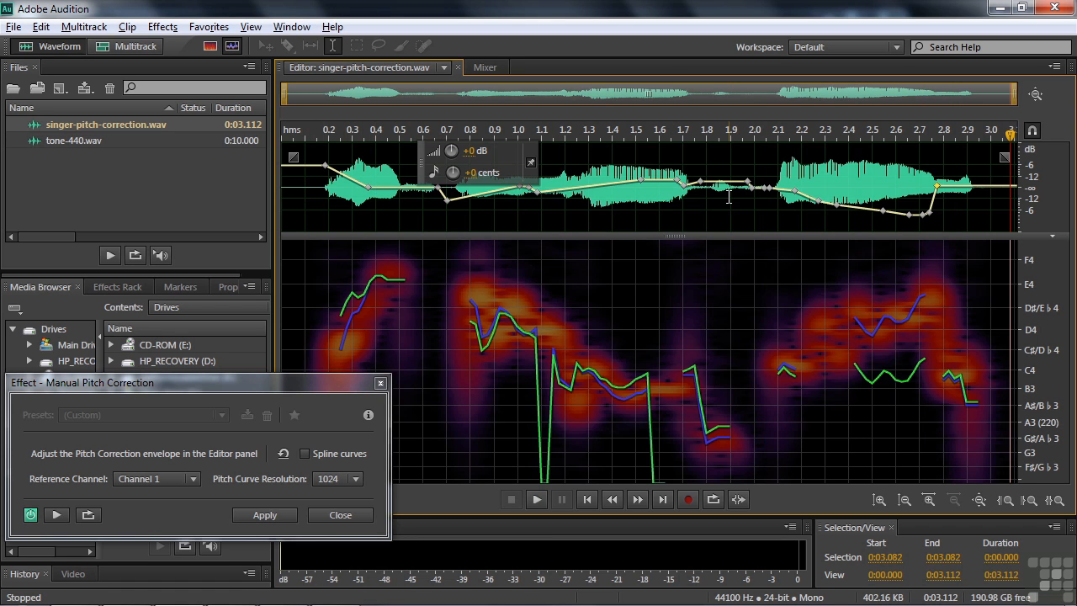
- Enable spline curves for the pitch correction envelope and play the smoothed result
click(304, 454)
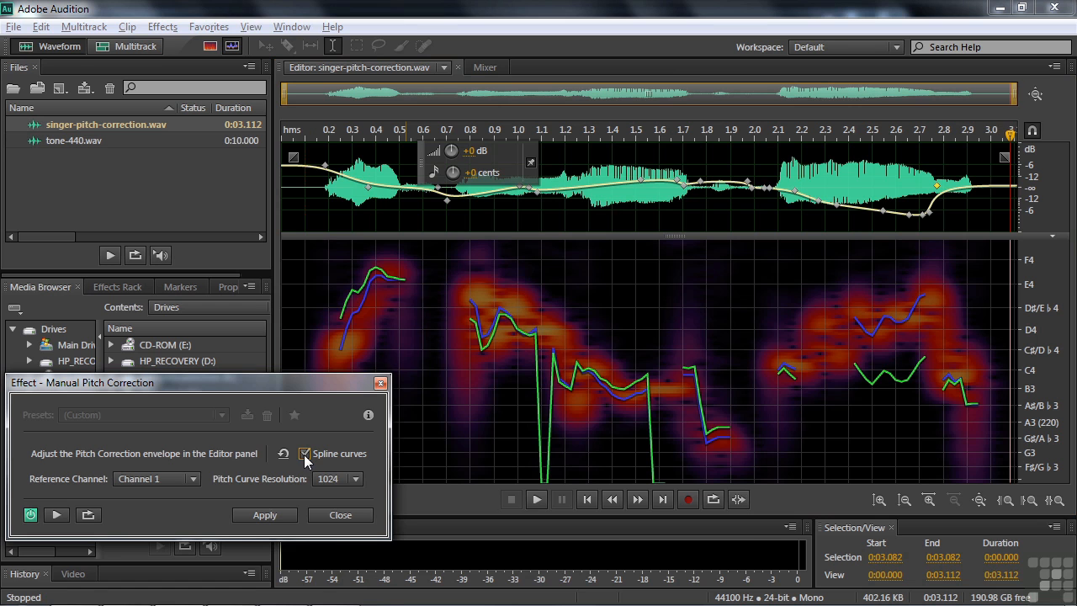
key(space)
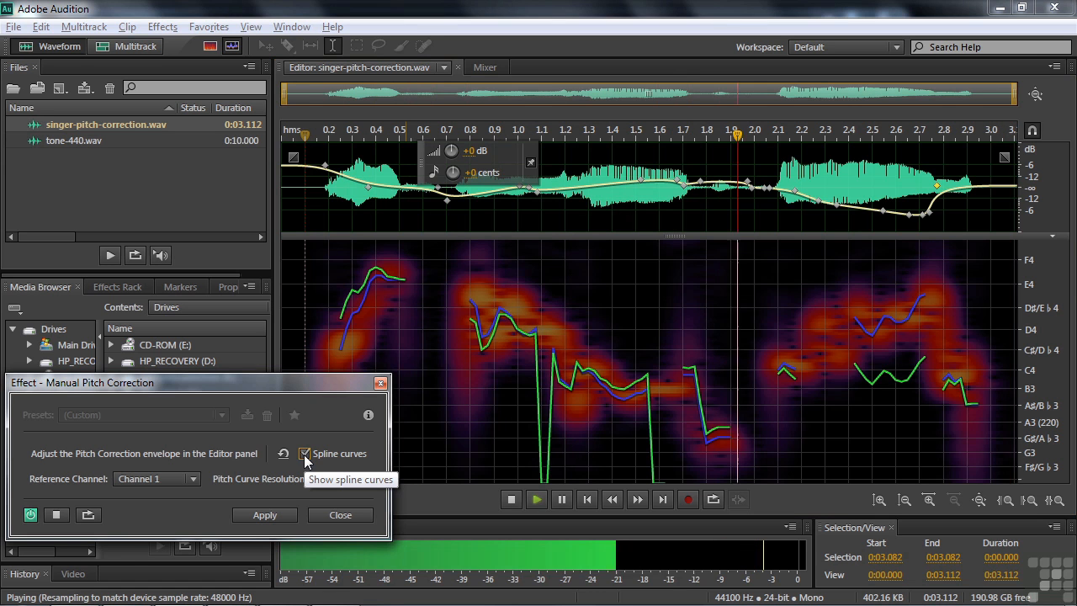